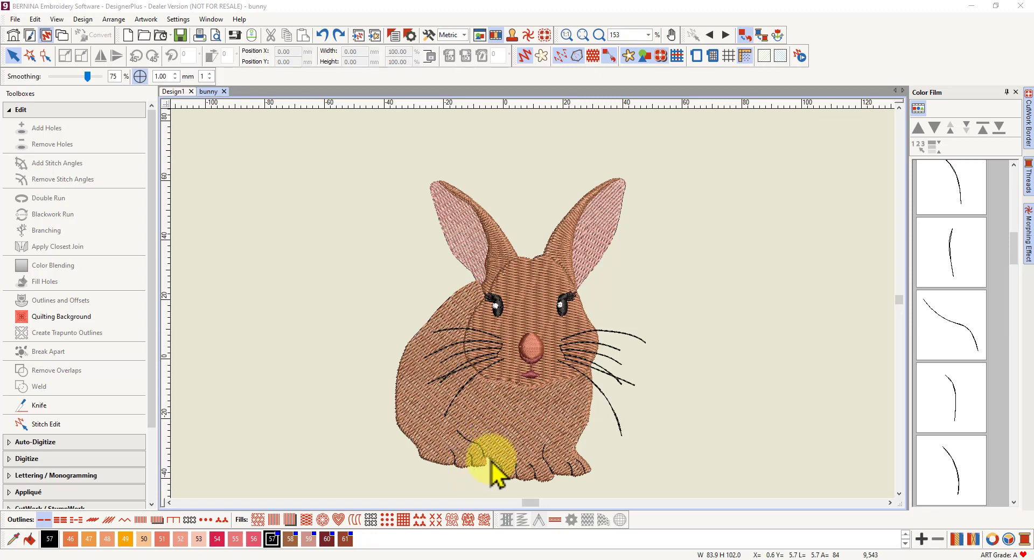
- Examine the black leg and toe lines on the bunny's paws up close
scroll(491, 464, "down", 10)
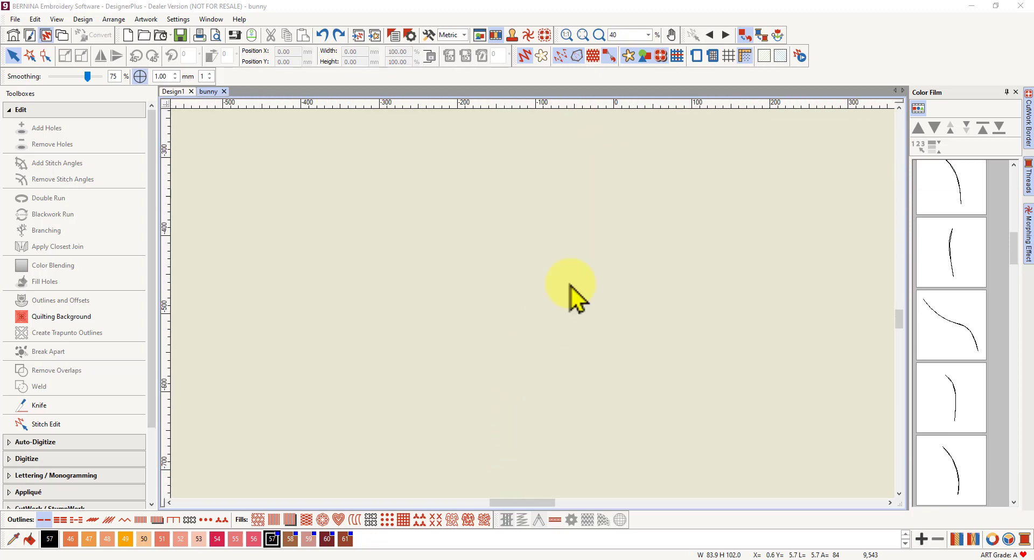
left_click(583, 35)
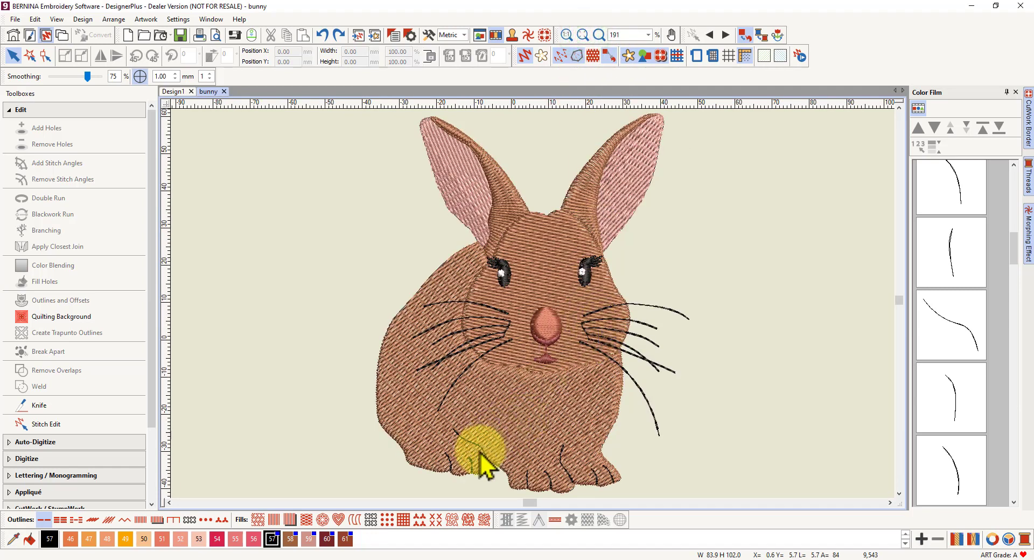
scroll(480, 463, "up", 1)
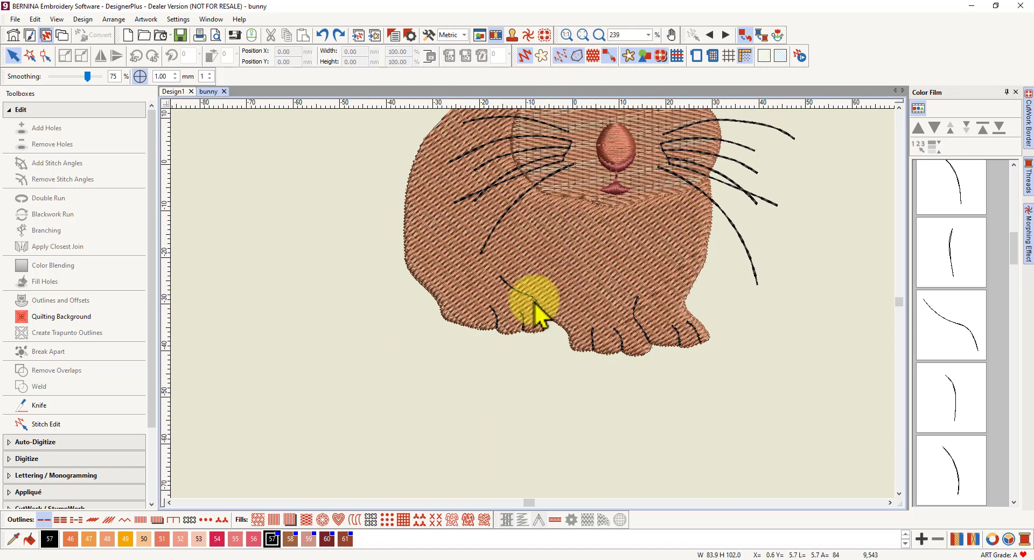
scroll(535, 313, "up", 4)
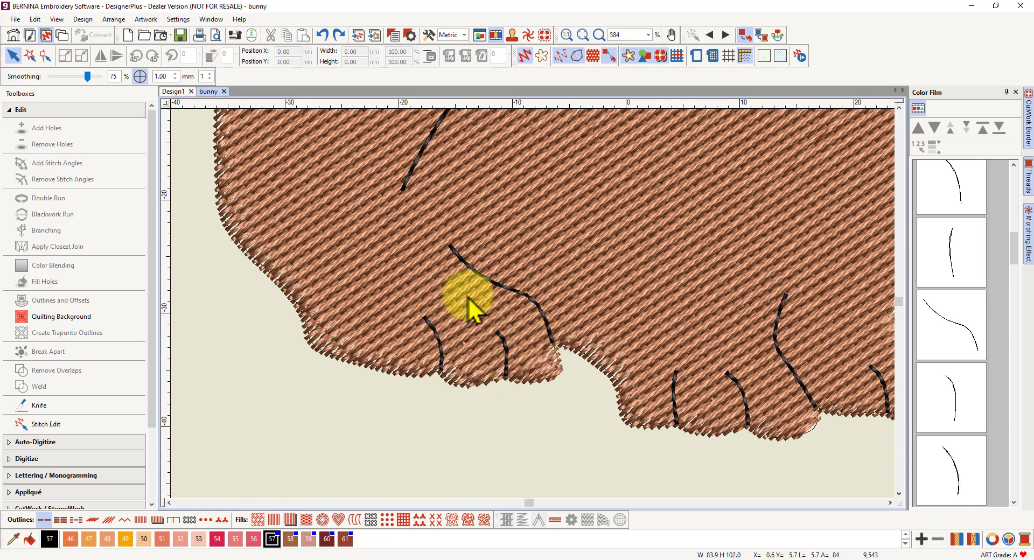
scroll(786, 386, "down", 2)
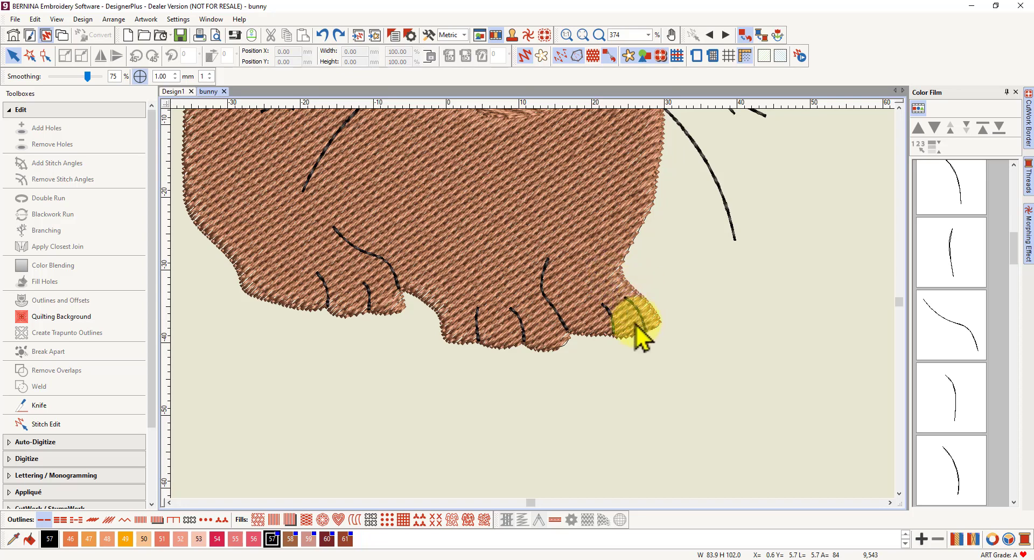
scroll(539, 305, "down", 1)
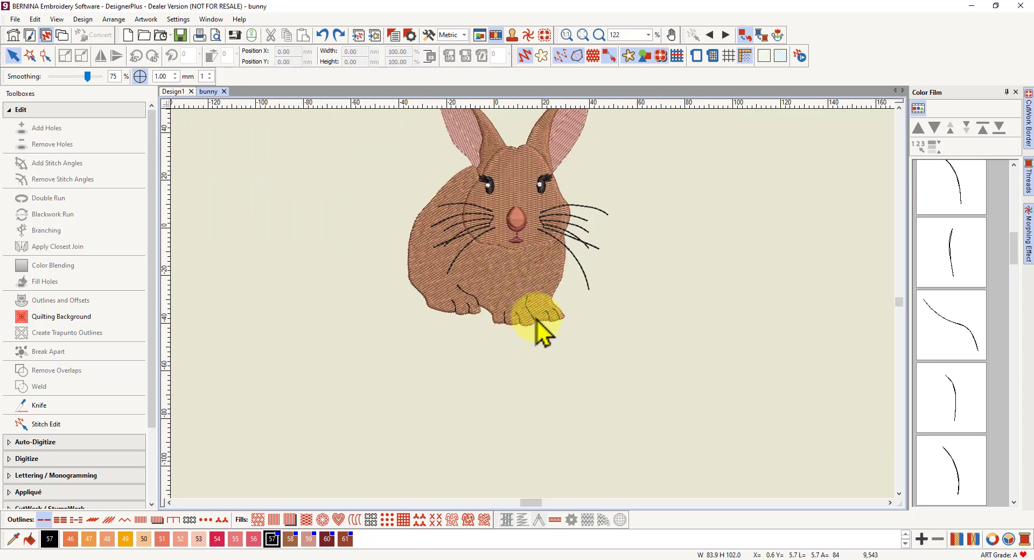
scroll(491, 316, "down", 1)
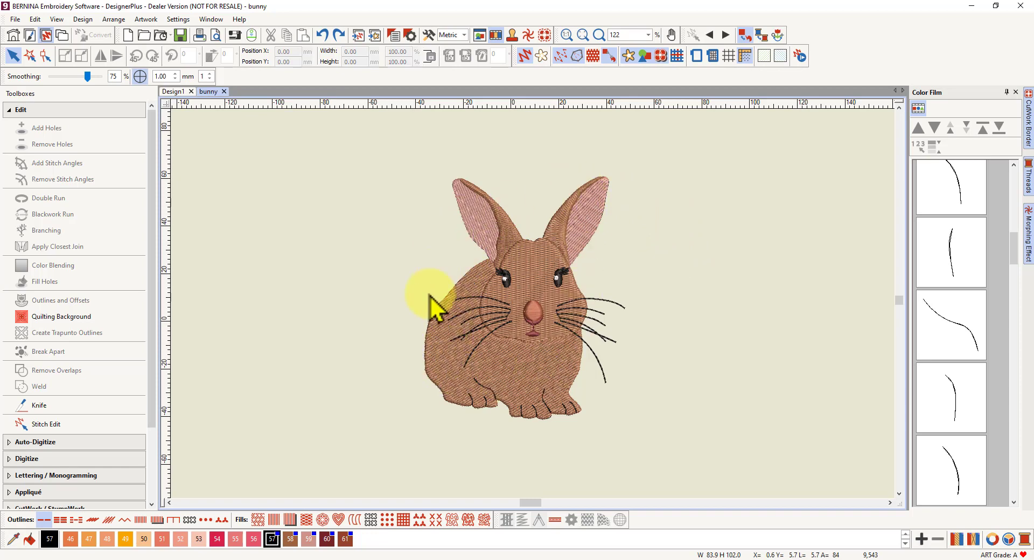
- Turn off the artistic view and examine how the ear stitching overlaps the top of the head
scroll(539, 312, "up", 5)
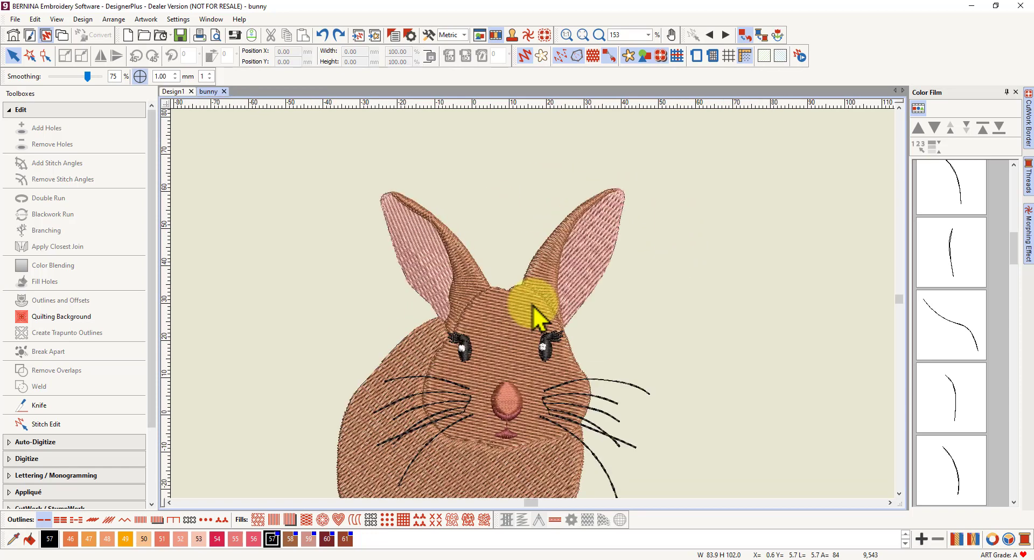
left_click(526, 56)
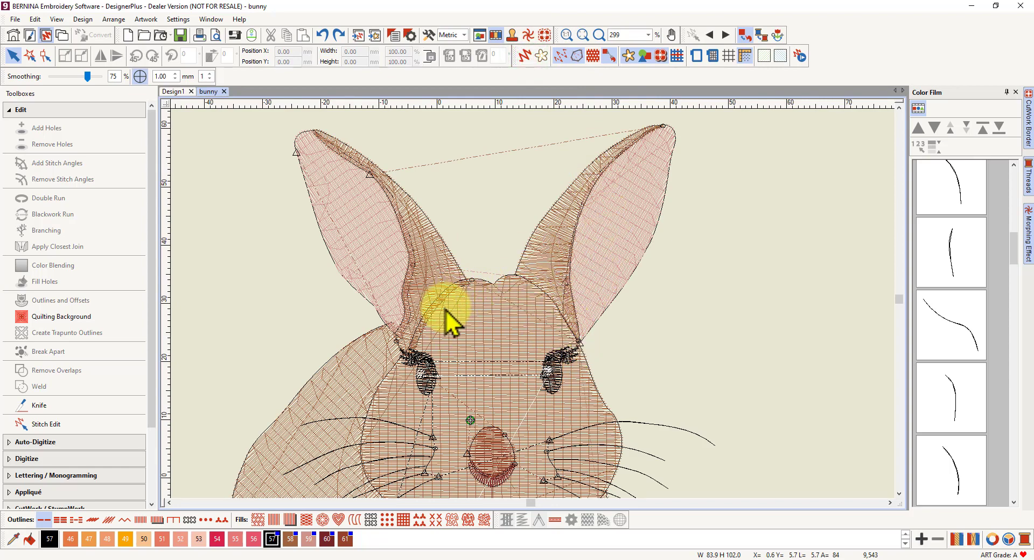
scroll(447, 320, "up", 7)
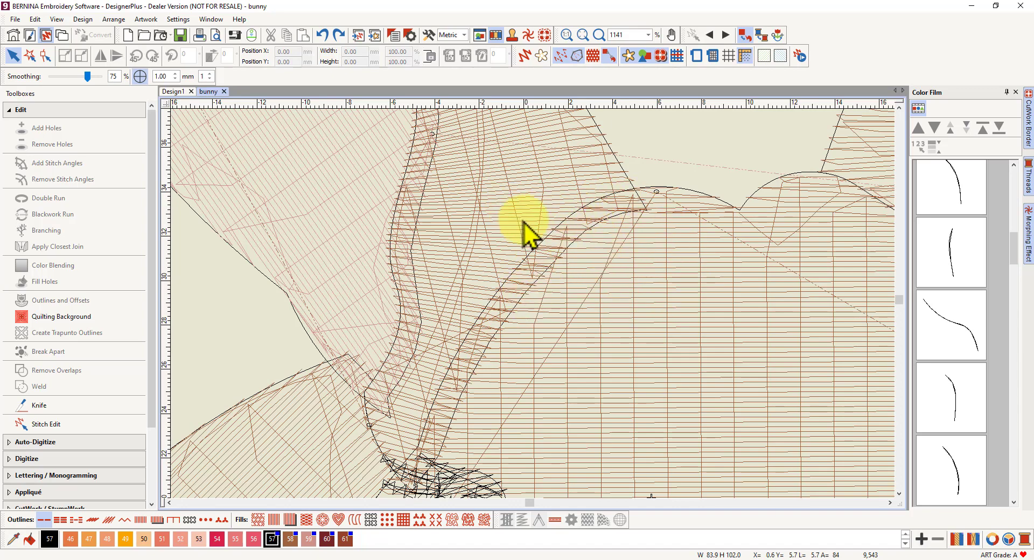
scroll(533, 312, "down", 2)
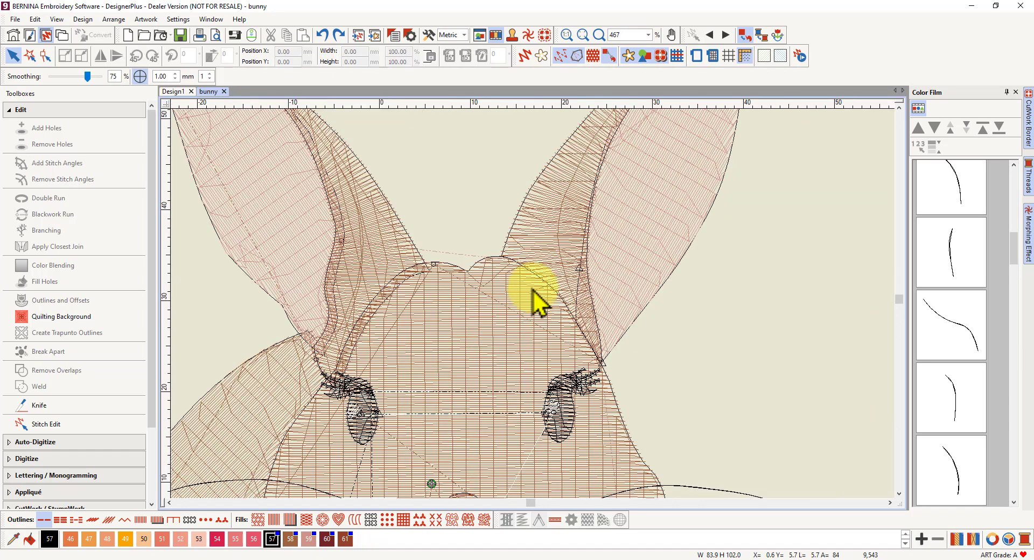
scroll(534, 312, "up", 2)
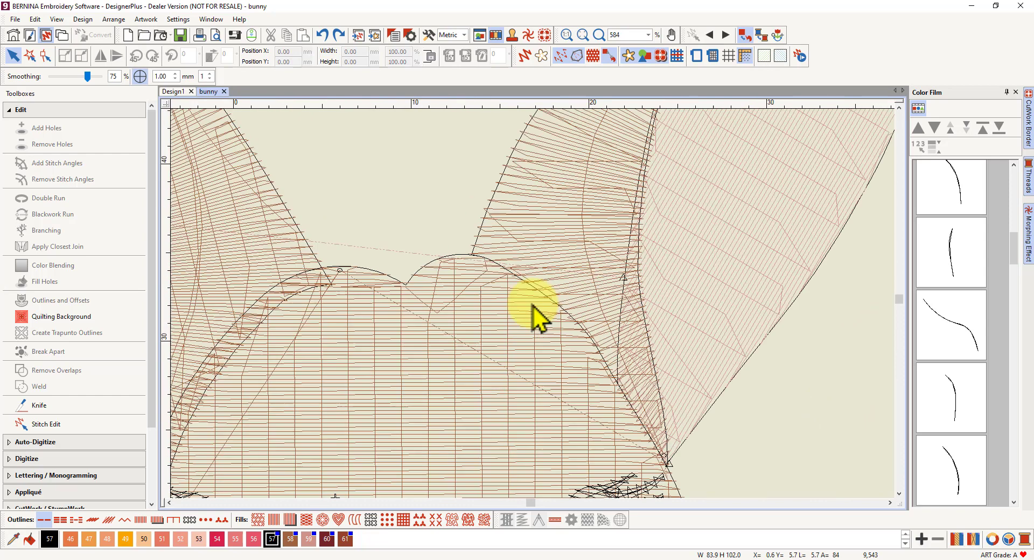
- Open the brown section of the right ear for reshaping and inspect the points along its base edge at the head
left_click(569, 249)
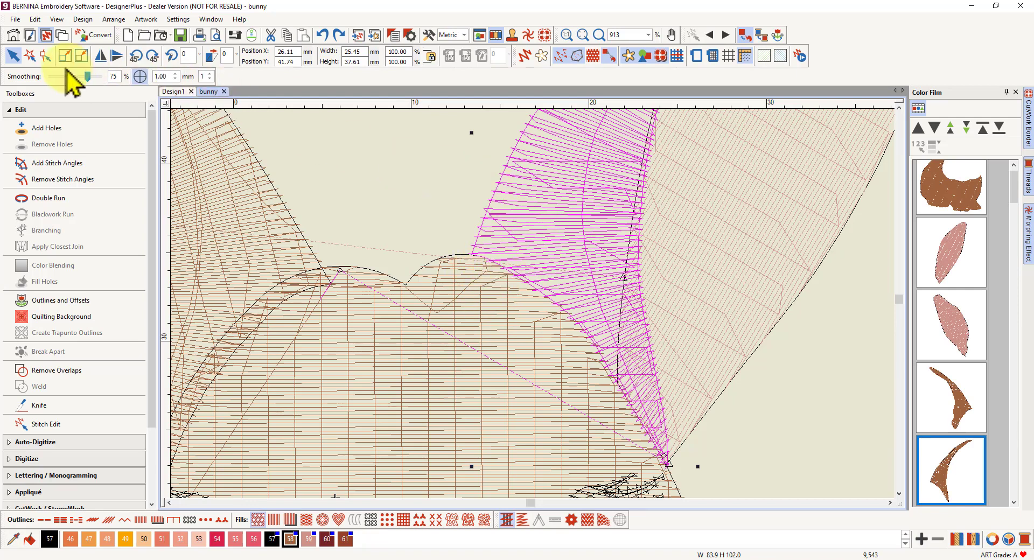
left_click(46, 56)
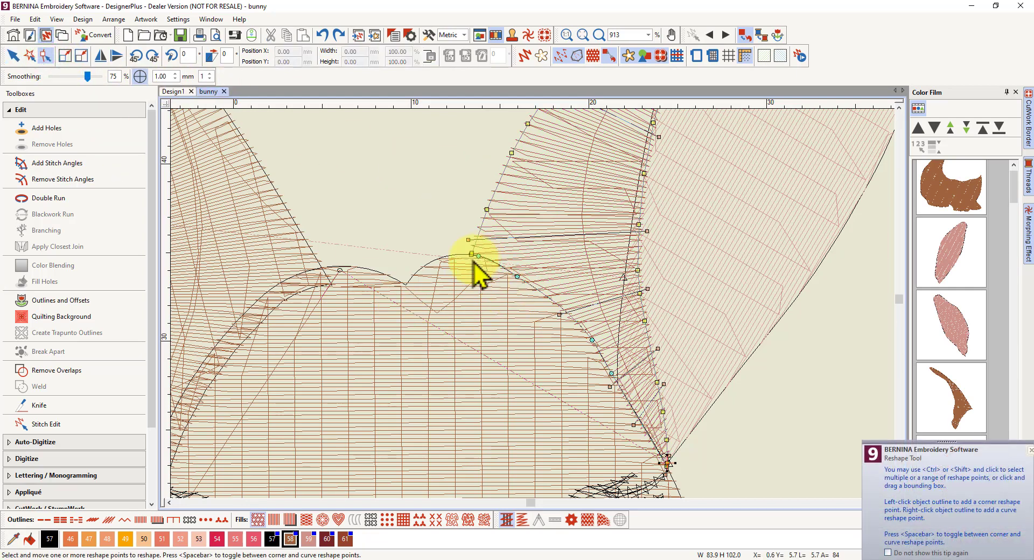
scroll(474, 252, "up", 3)
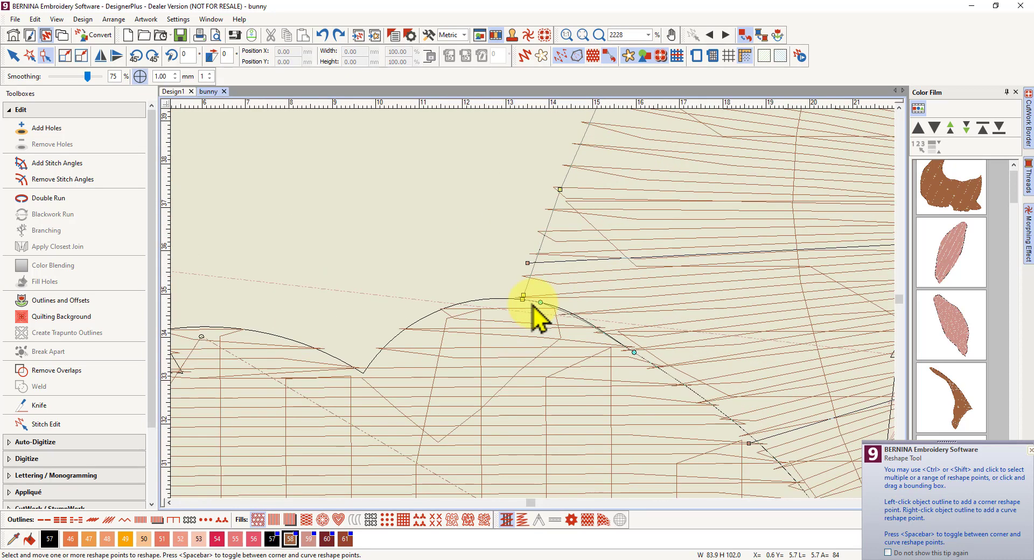
scroll(535, 316, "down", 3)
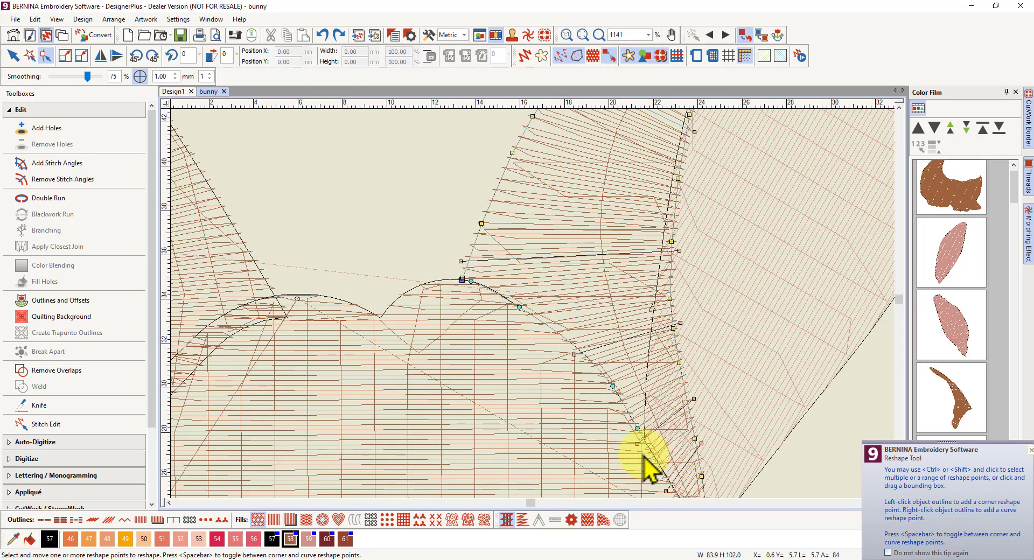
scroll(535, 307, "down", 2)
scroll(533, 304, "up", 4)
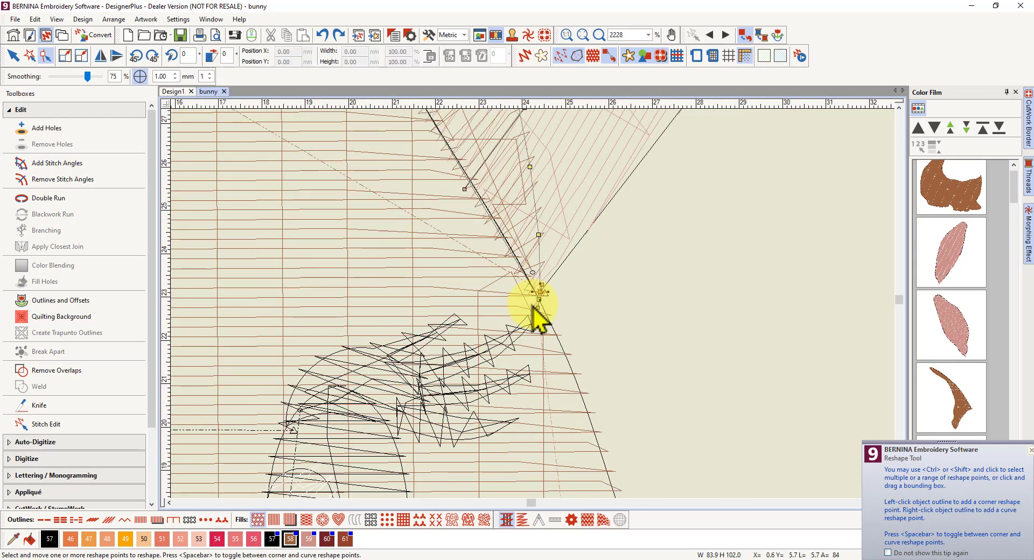
scroll(533, 301, "up", 3)
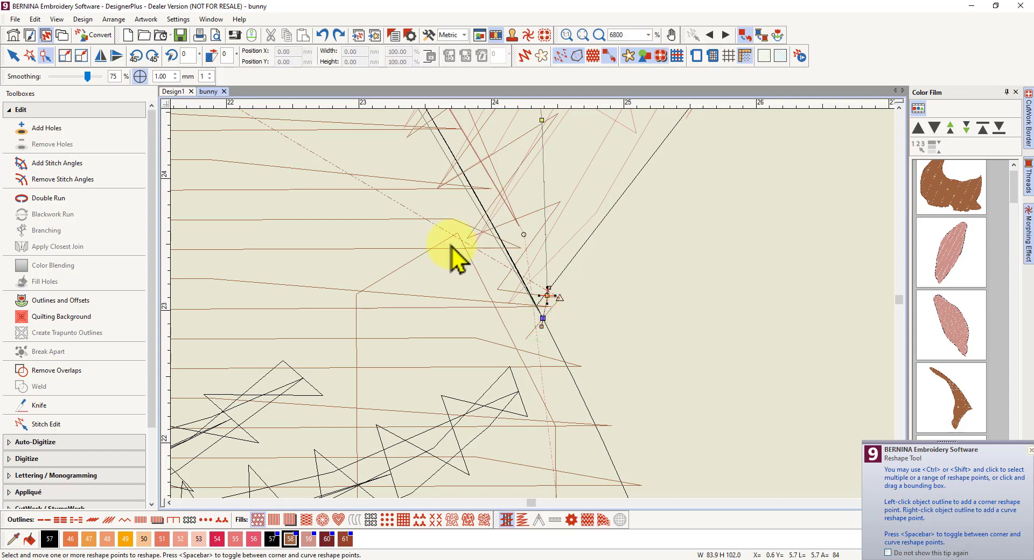
scroll(539, 311, "down", 2)
scroll(508, 272, "down", 3)
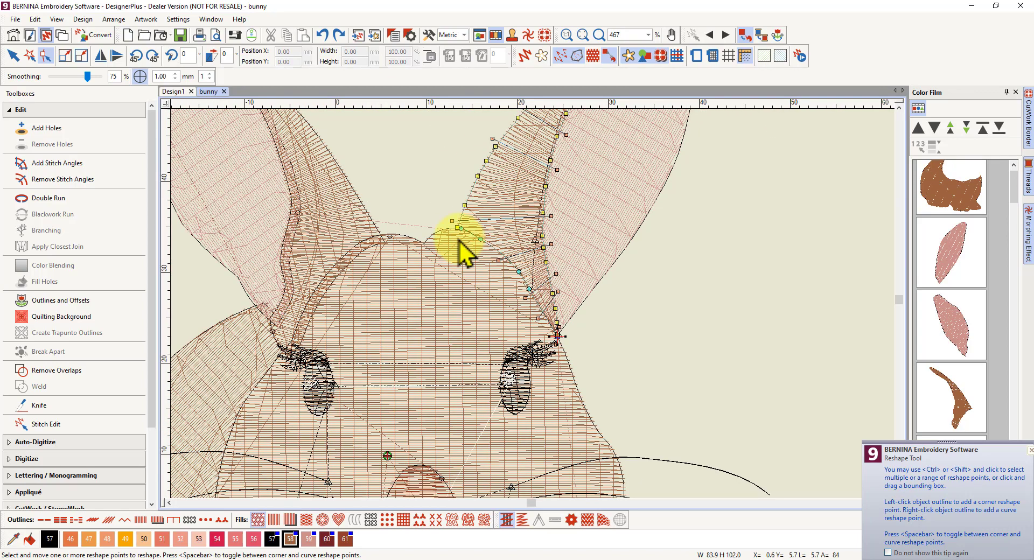
scroll(536, 316, "up", 2)
scroll(535, 317, "up", 2)
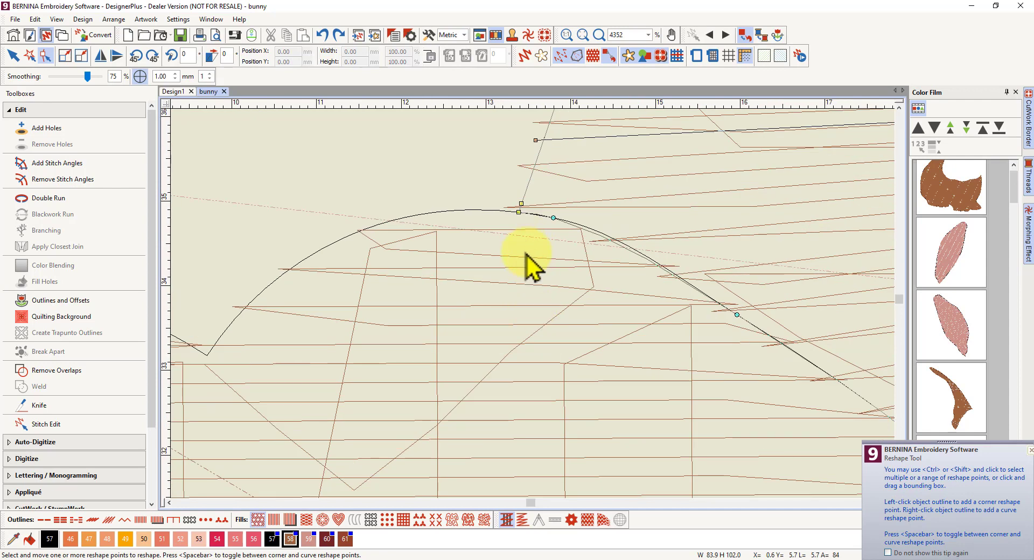
- Select the reshape points along the right ear's base edge and move them slightly down into the head for more overlap
left_click(520, 212)
scroll(538, 312, "down", 2)
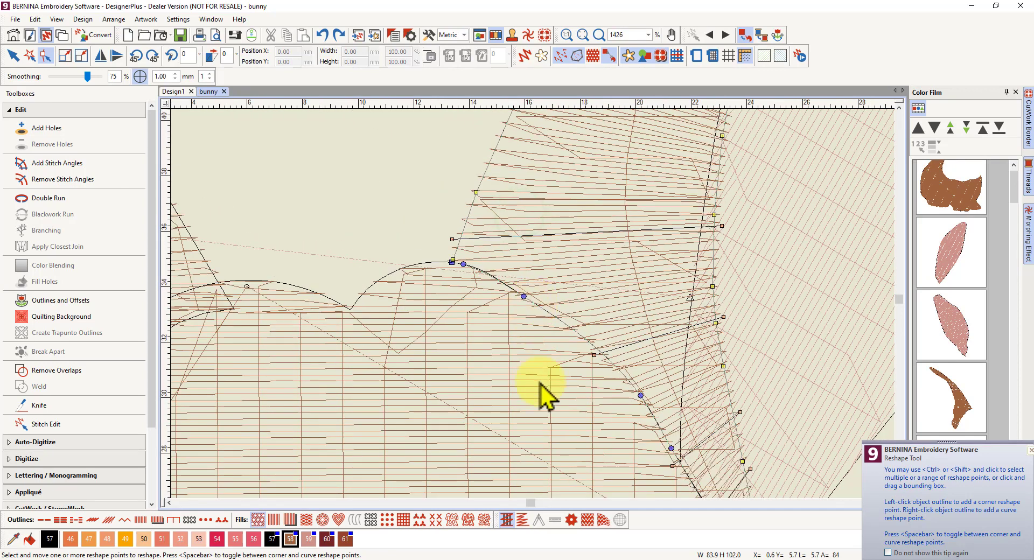
left_click_drag(523, 295, 516, 305)
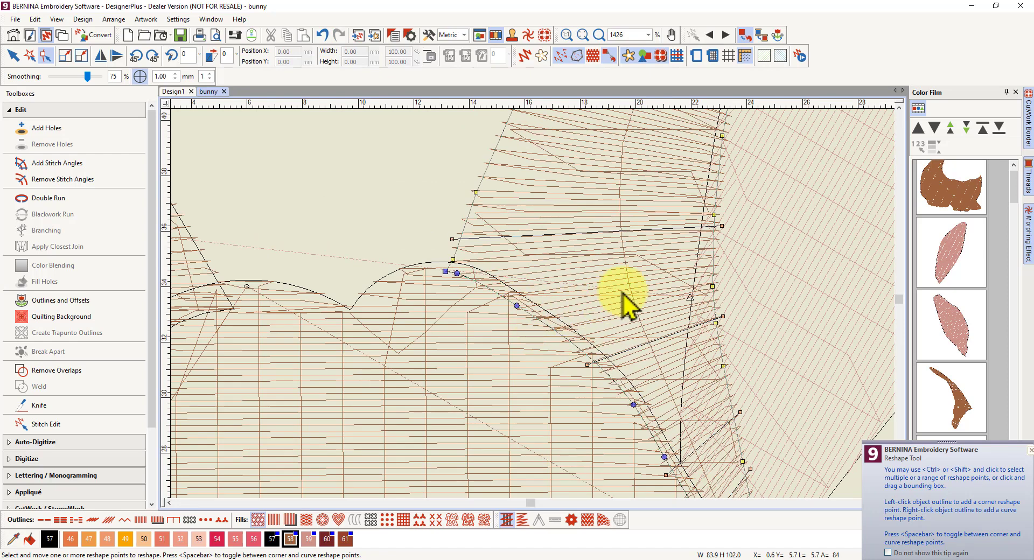
scroll(531, 312, "down", 2)
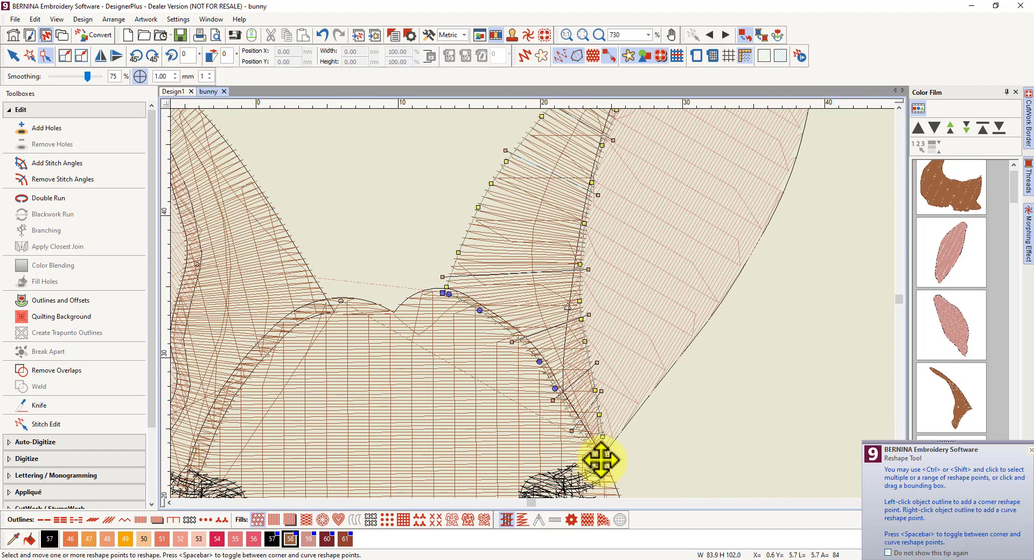
scroll(532, 300, "up", 3)
scroll(527, 300, "down", 6)
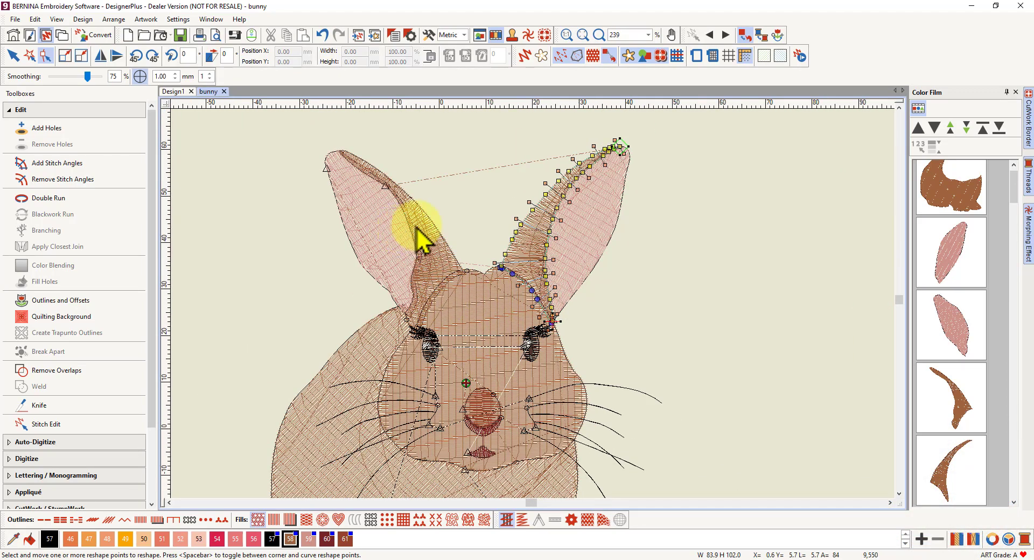
- Check the overlap between the left ear's pink and brown sections, then deselect everything and restore the artistic view
scroll(532, 312, "up", 5)
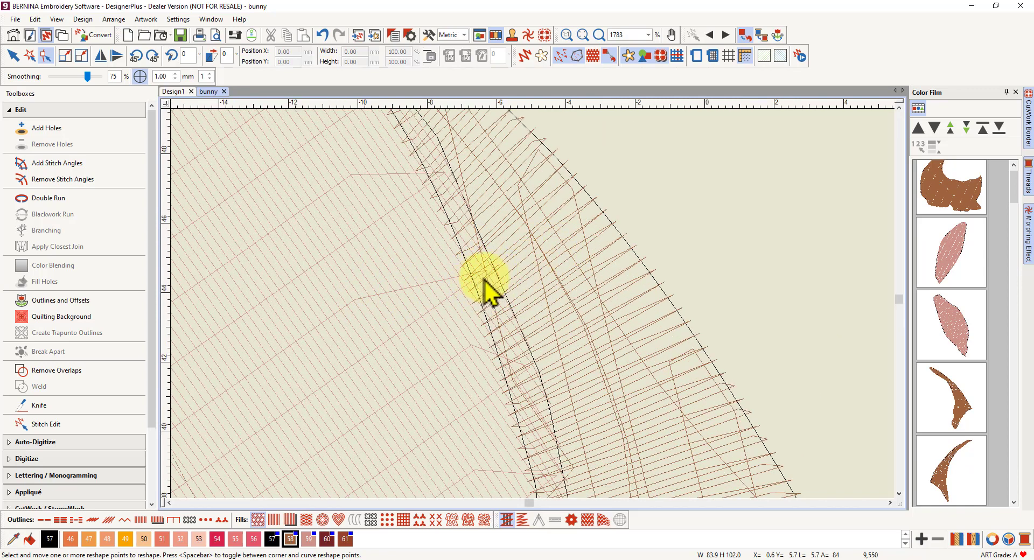
scroll(531, 312, "down", 7)
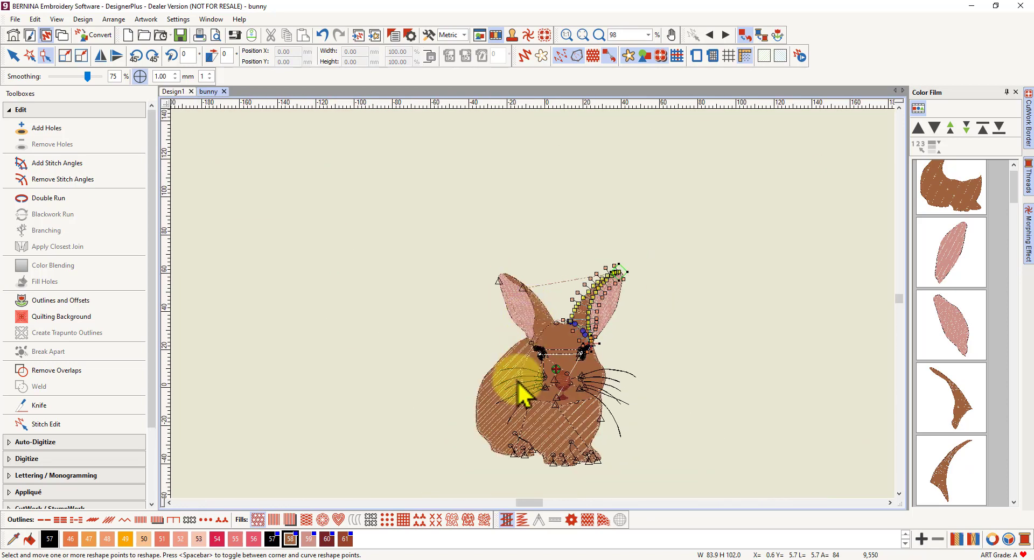
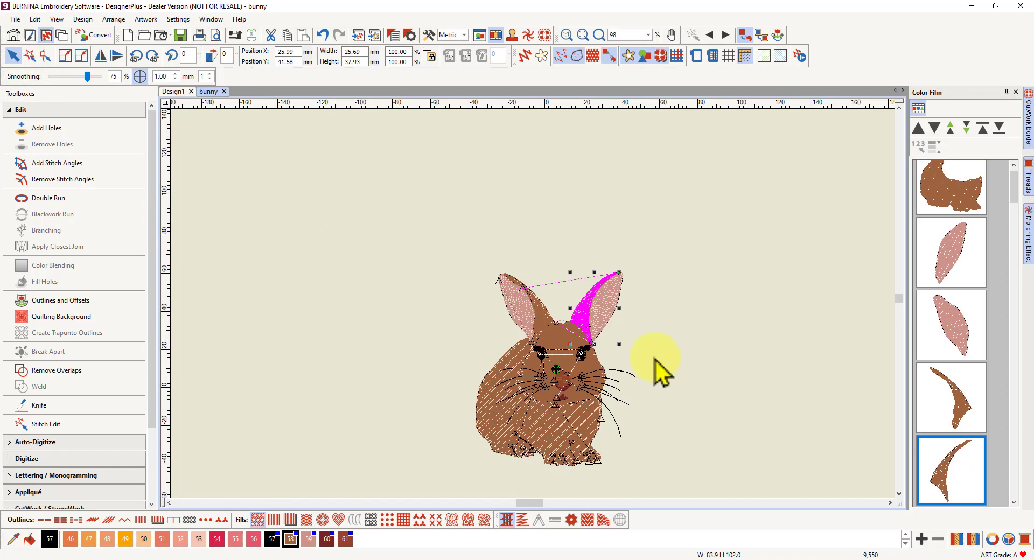
left_click(543, 245)
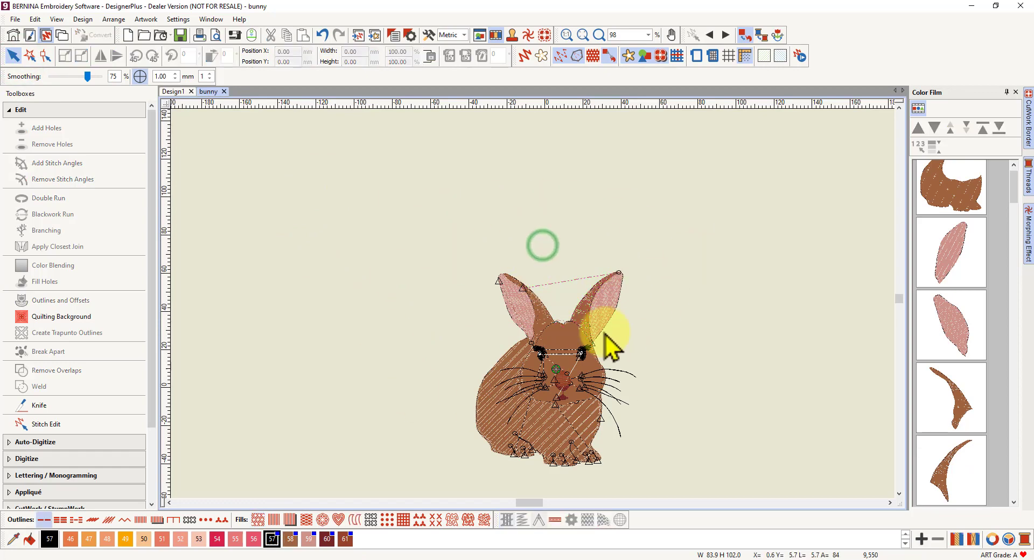
left_click(524, 55)
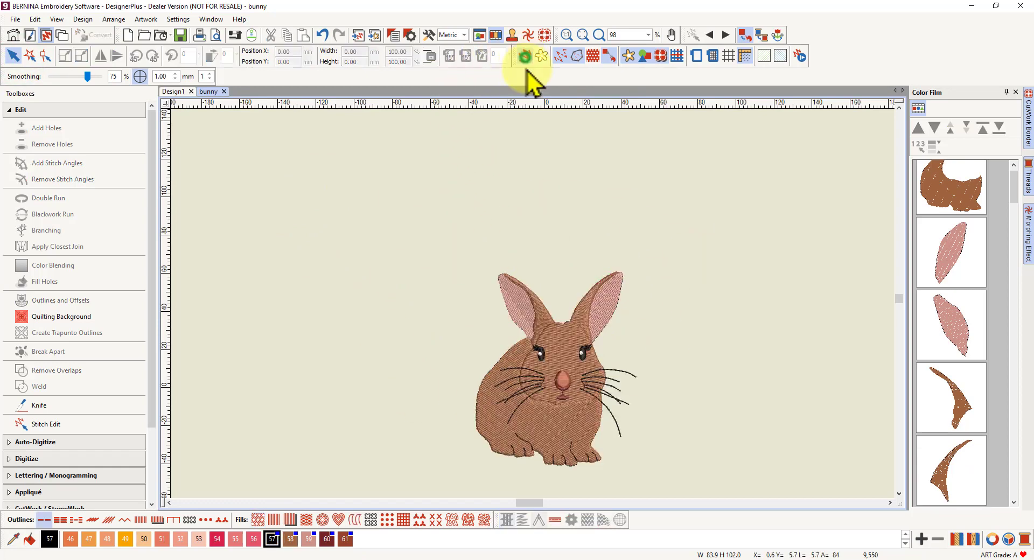
scroll(565, 388, "up", 5)
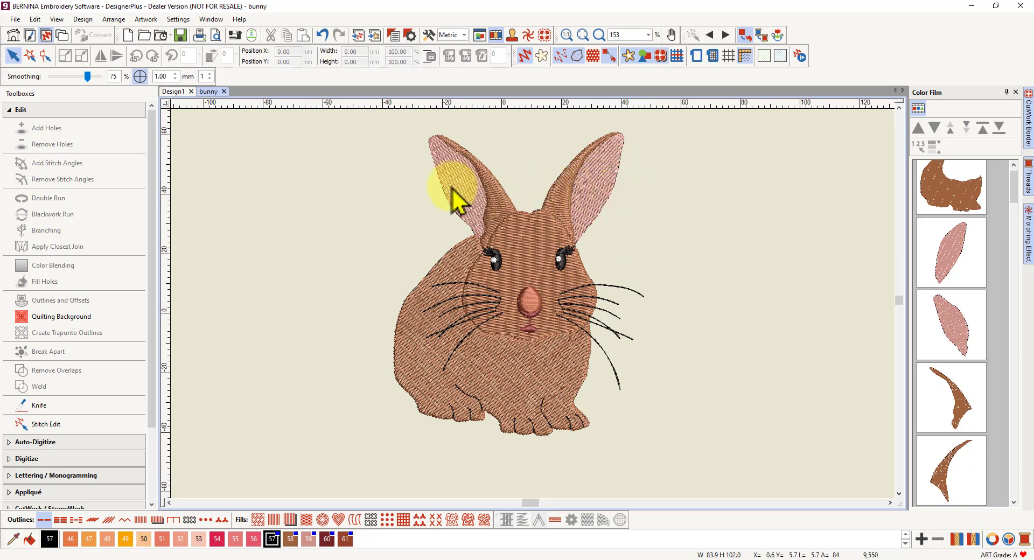
- Turn off the artistic view and select the pink and brown sections of both ears, the head and the body together
left_click(524, 56)
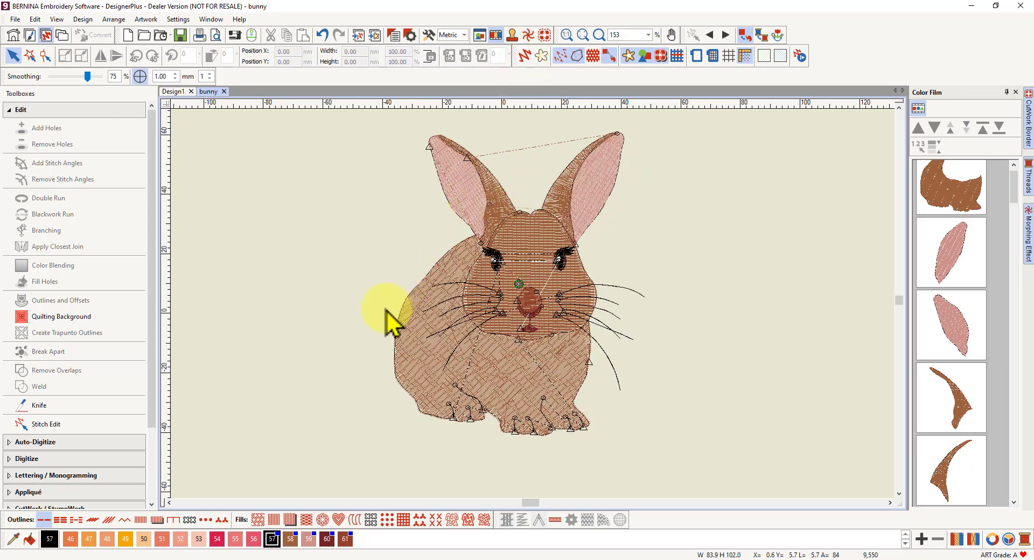
left_click(453, 182)
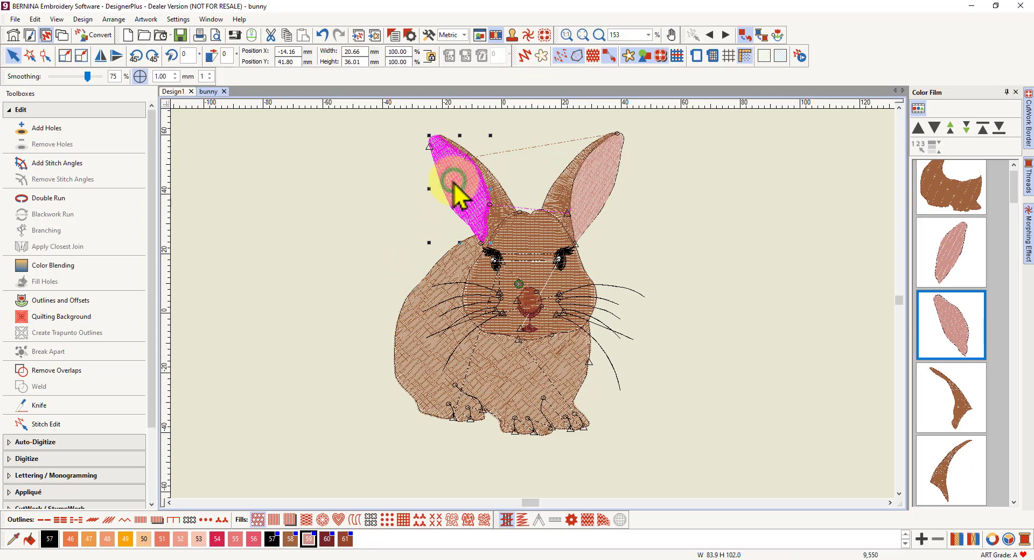
left_click(501, 198, "ctrl")
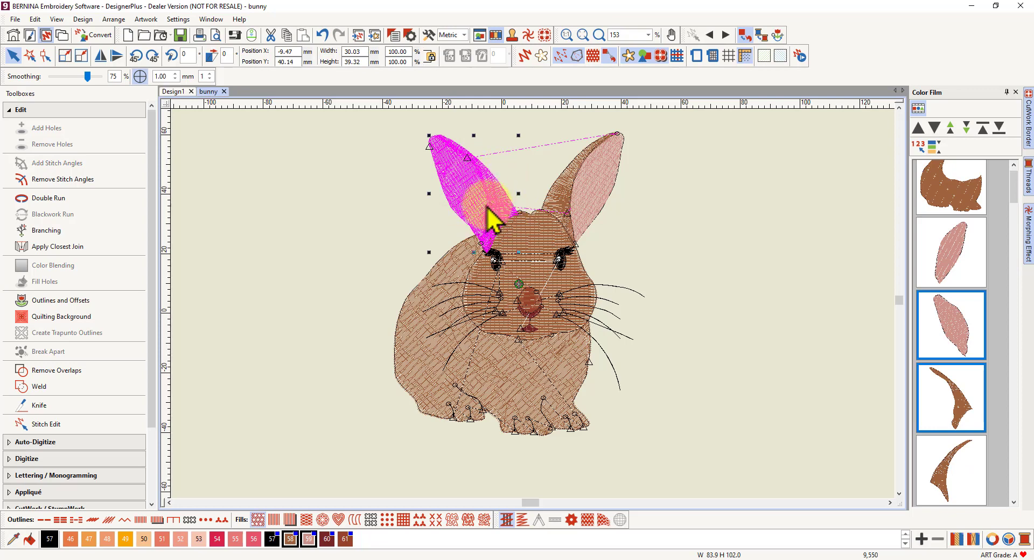
left_click(577, 194, "ctrl")
left_click(592, 176, "ctrl")
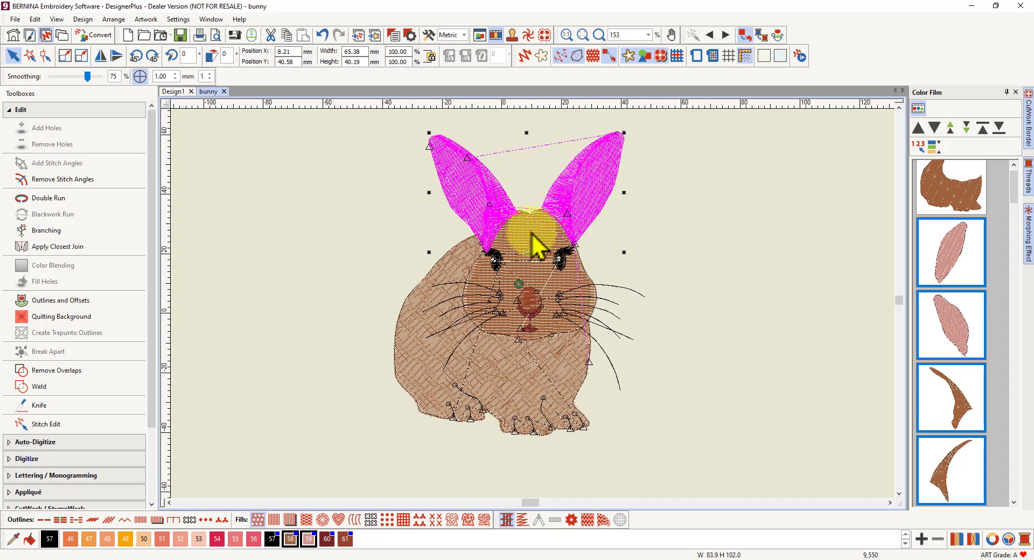
left_click(533, 250, "ctrl")
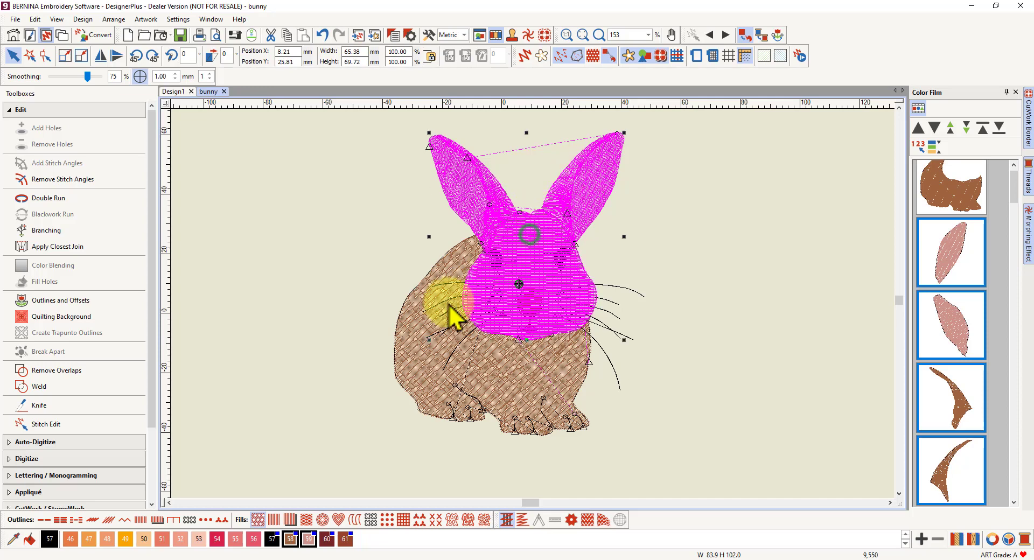
left_click(420, 372, "ctrl")
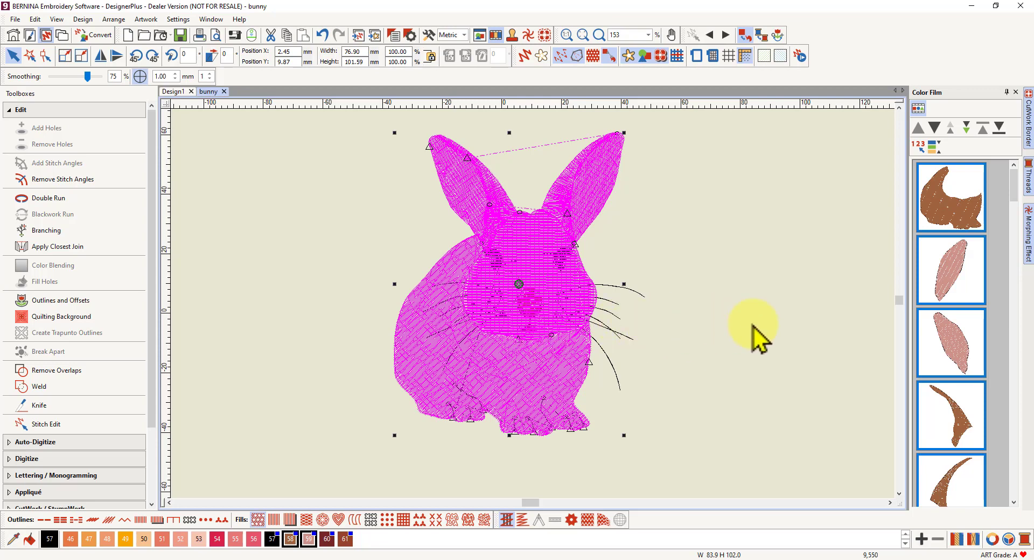
scroll(947, 312, "down", 5)
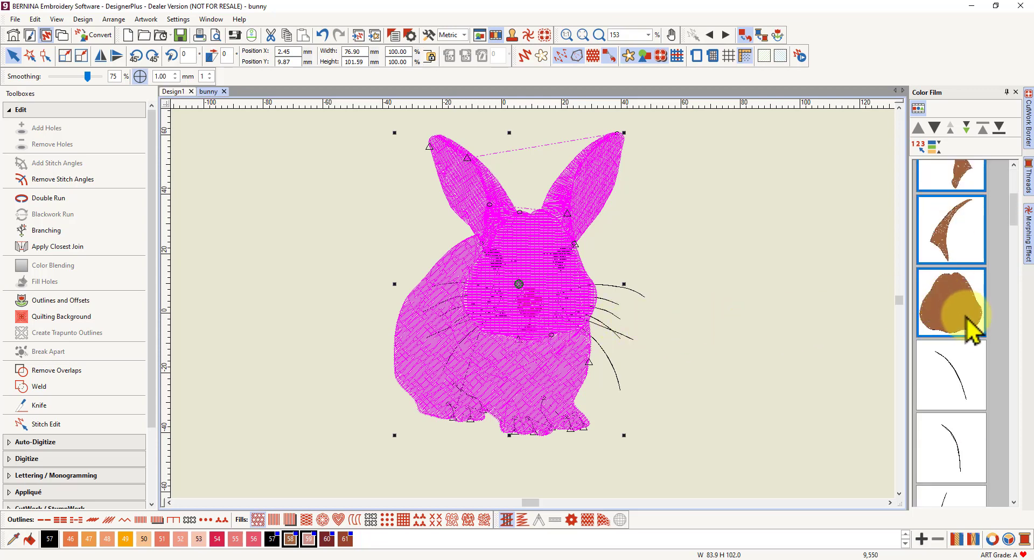
scroll(962, 307, "up", 5)
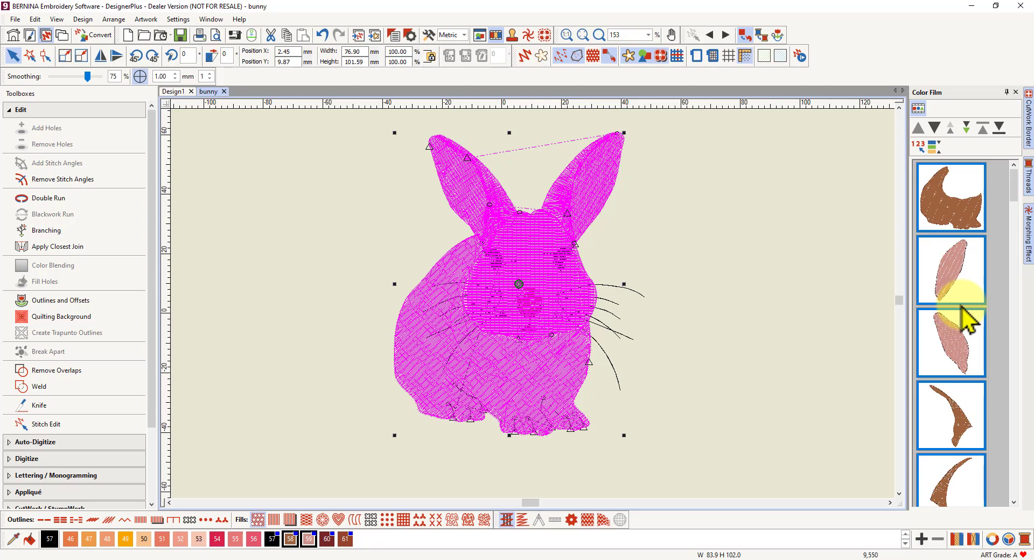
scroll(965, 318, "down", 10)
scroll(962, 318, "up", 2)
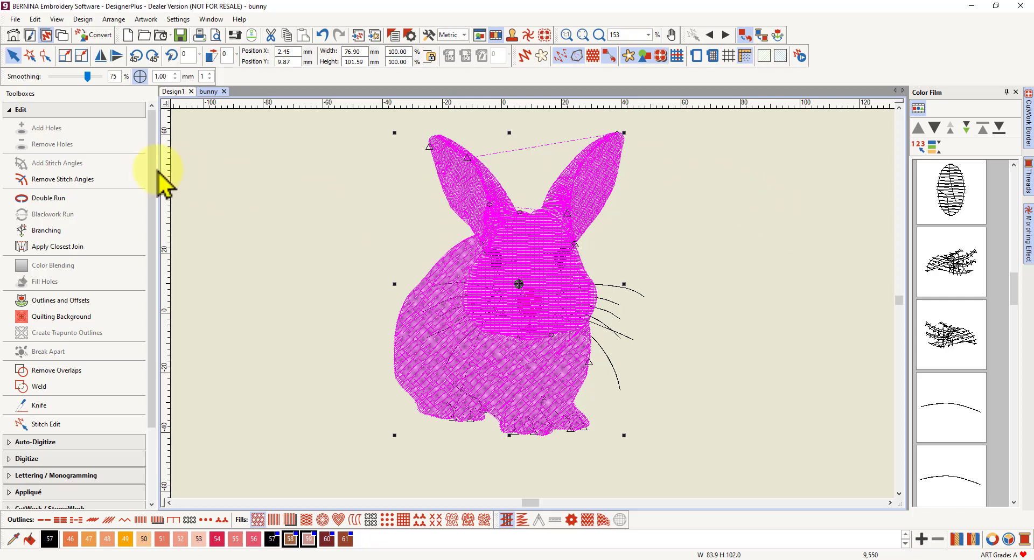
- Try to generate single black object outlines for the selected sections using the common outlines option for overlapping objects
left_click(50, 303)
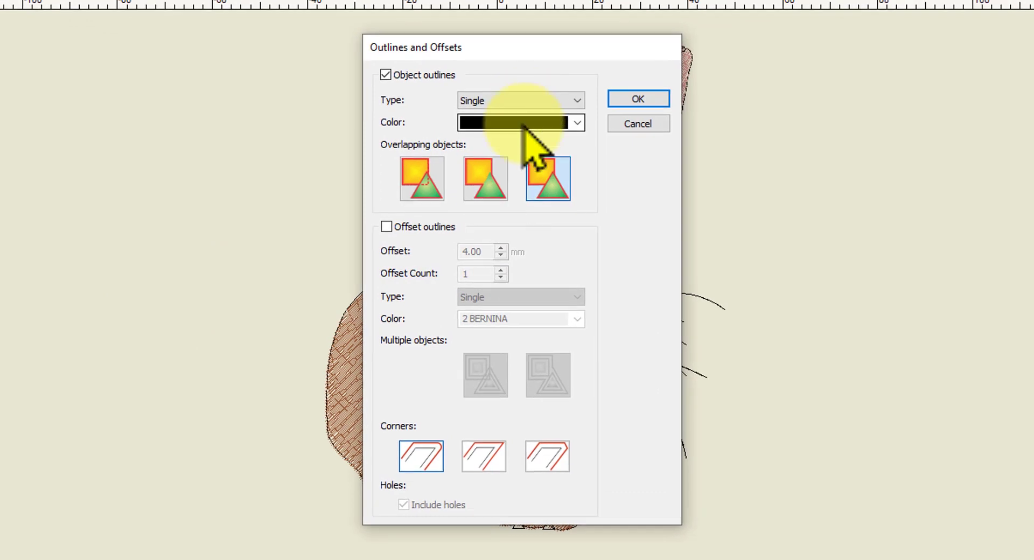
left_click_drag(525, 59, 608, 133)
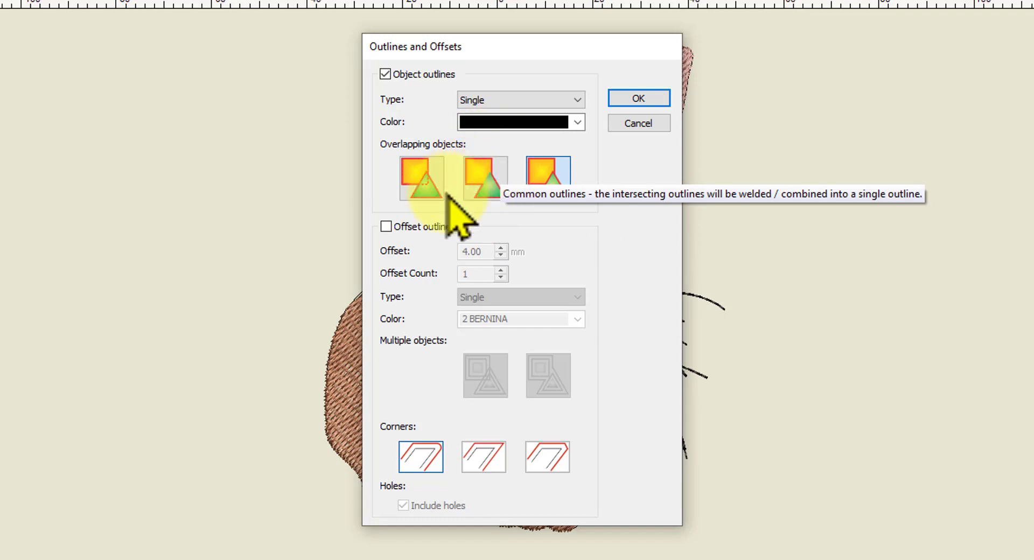
left_click_drag(511, 44, 939, 43)
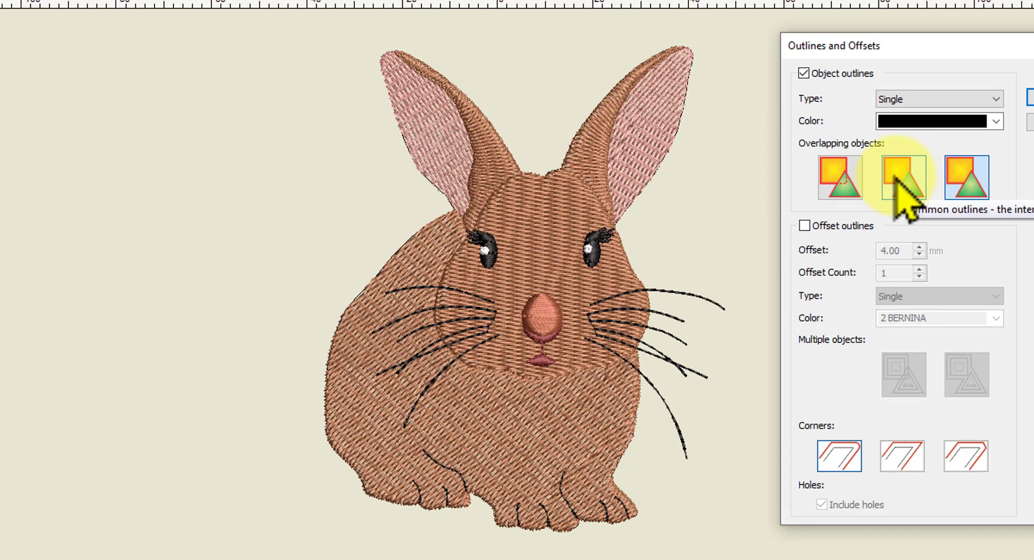
left_click(897, 179)
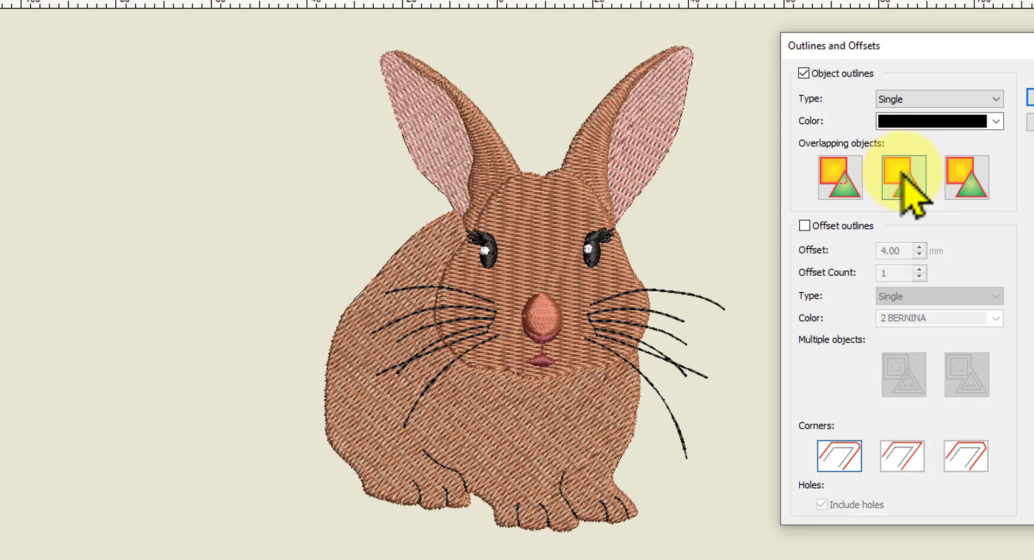
left_click(1029, 98)
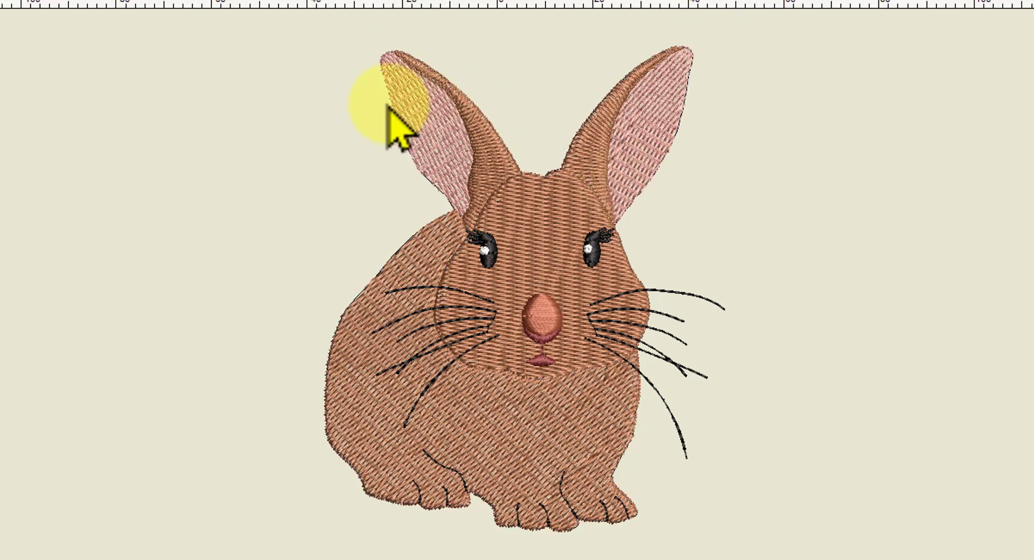
- Reselect the ear sections, head and body and create single black trimmed object outlines with the middle corner style, then deselect everything
left_click(425, 134)
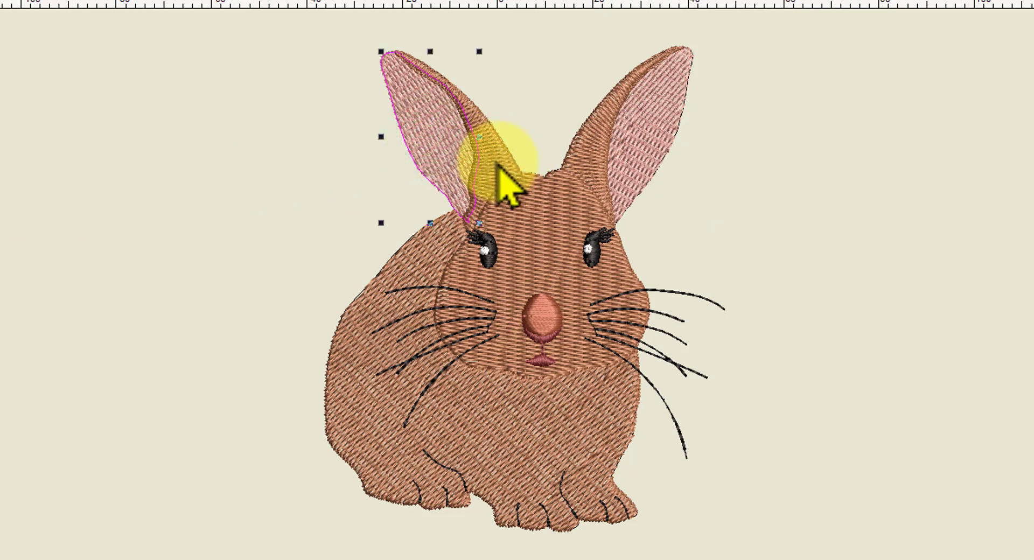
left_click(596, 132, "ctrl")
left_click(638, 121, "ctrl")
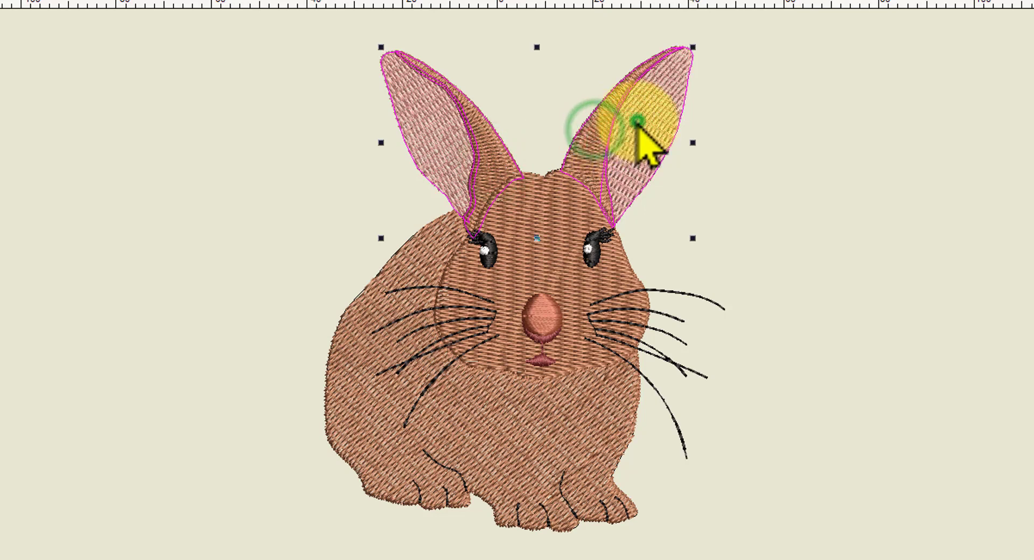
left_click(544, 222, "ctrl")
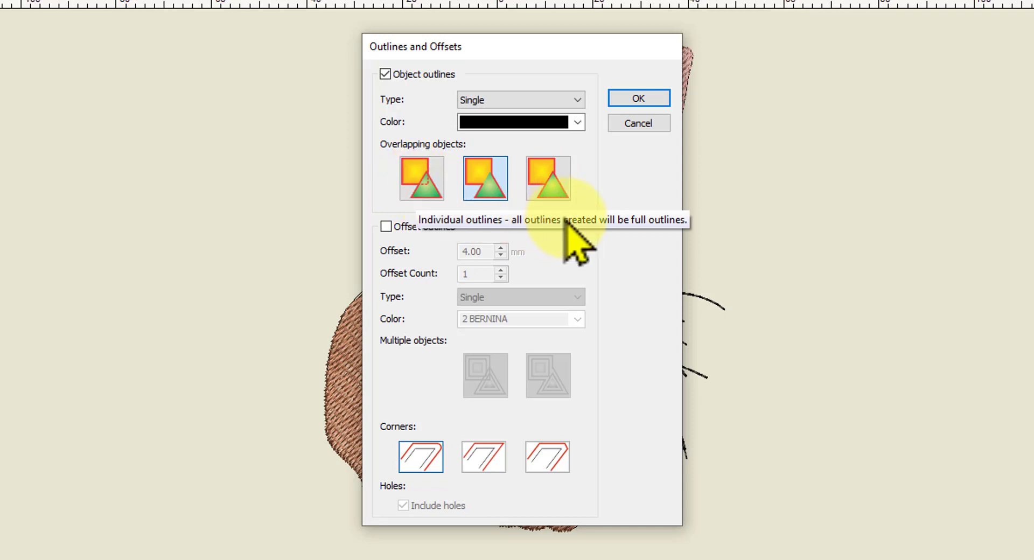
left_click_drag(555, 44, 948, 42)
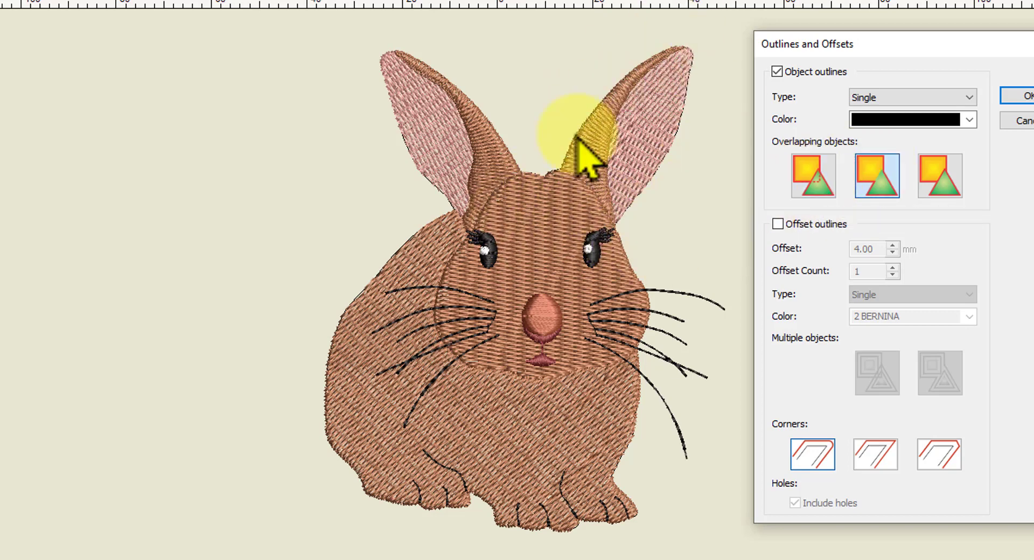
left_click(590, 248)
key("Delete")
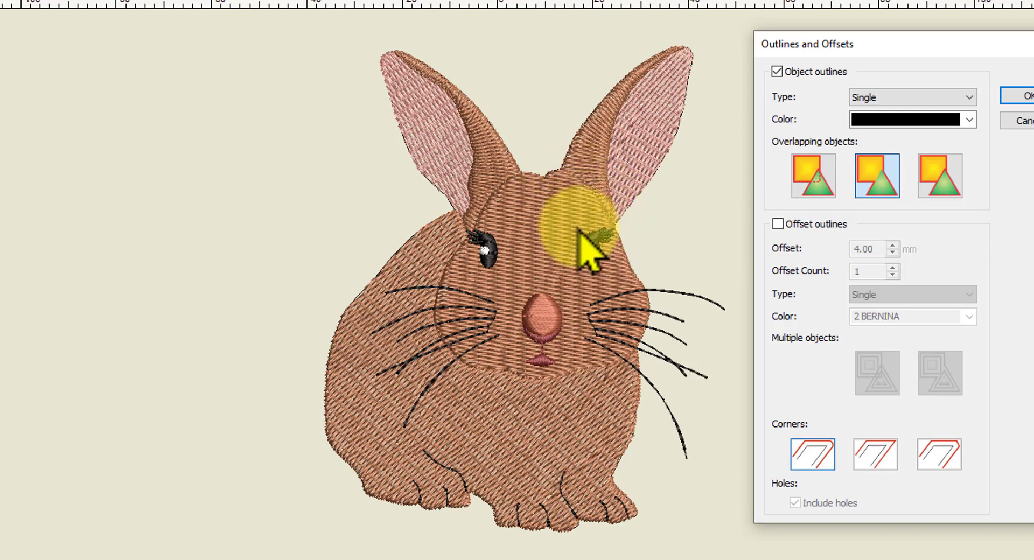
key("ctrl+z")
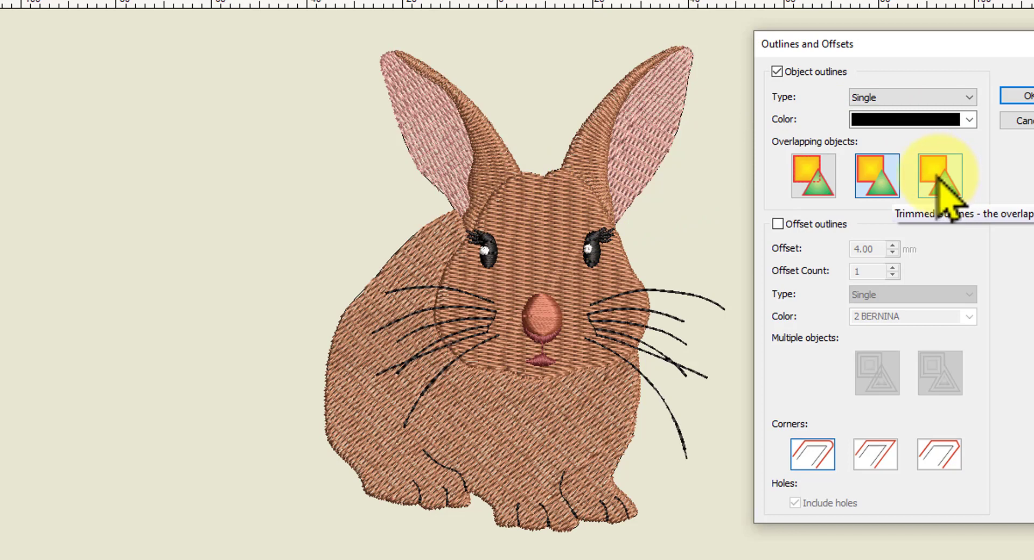
left_click(951, 199)
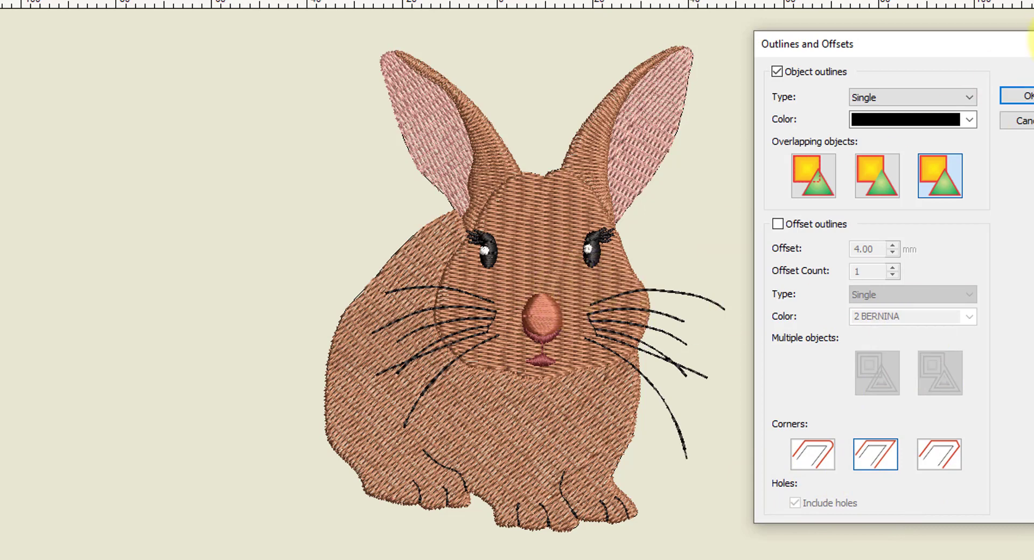
left_click(1026, 96)
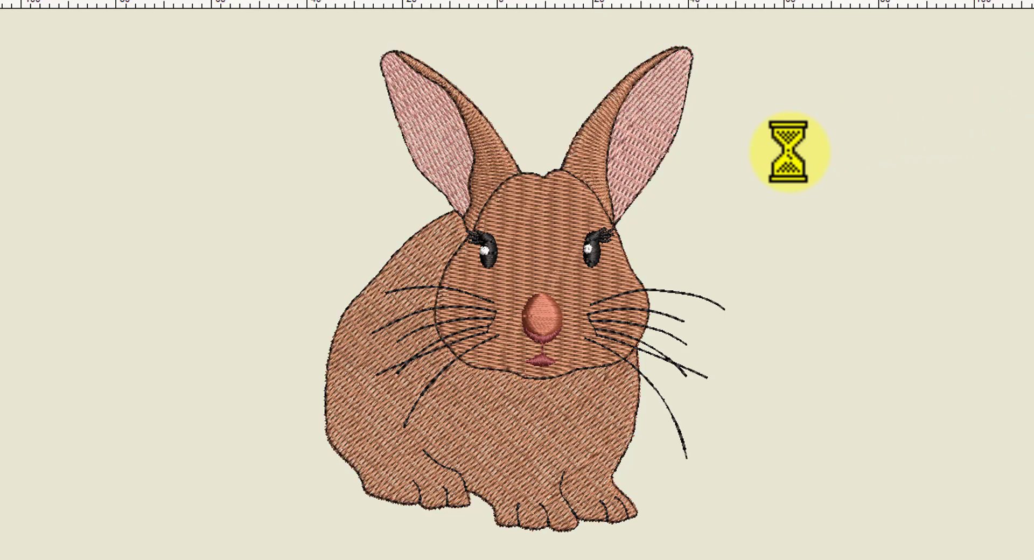
left_click(609, 256)
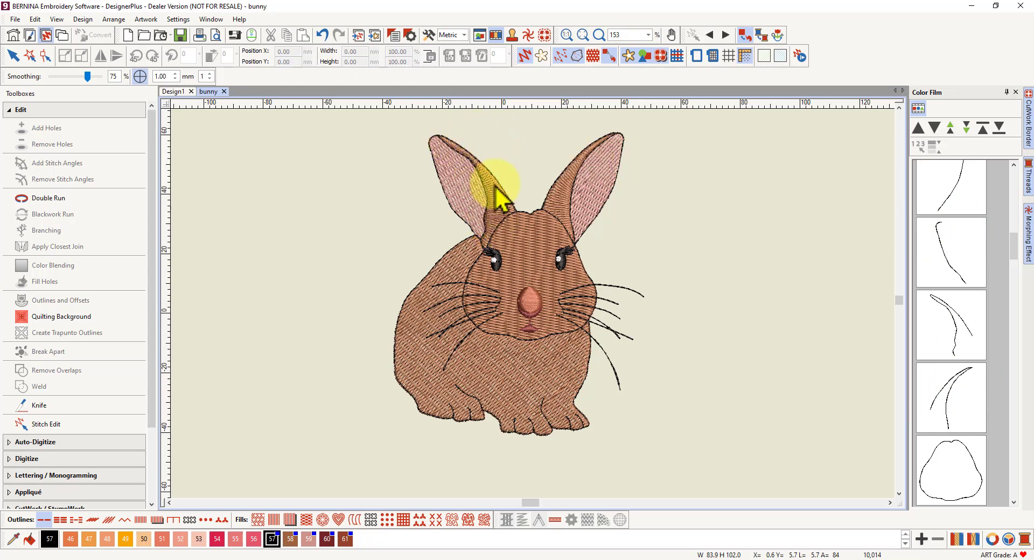
- Inspect the new outline pieces in the color film, isolating the left ear's outer edge and the body outline
left_click(951, 277)
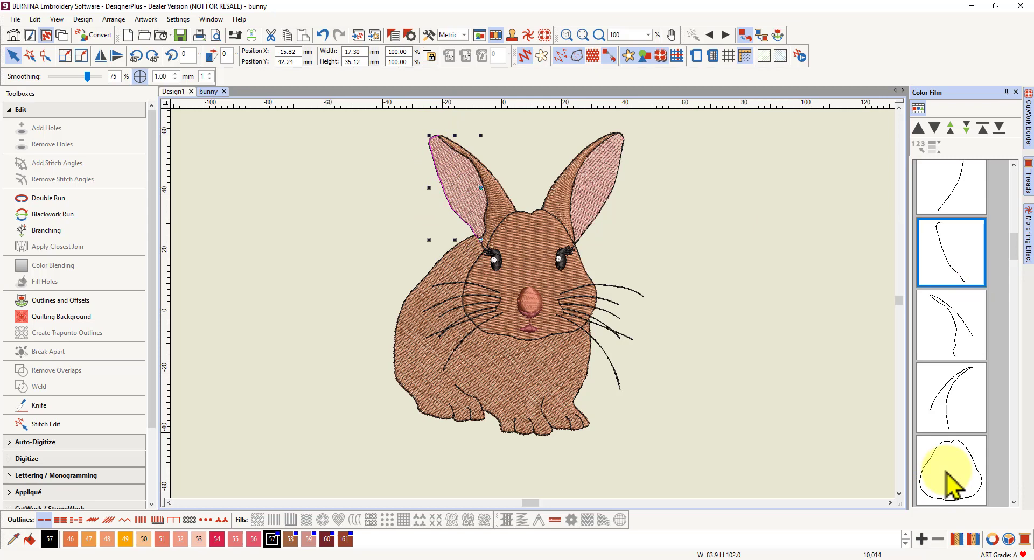
left_click_drag(1012, 253, 1016, 214)
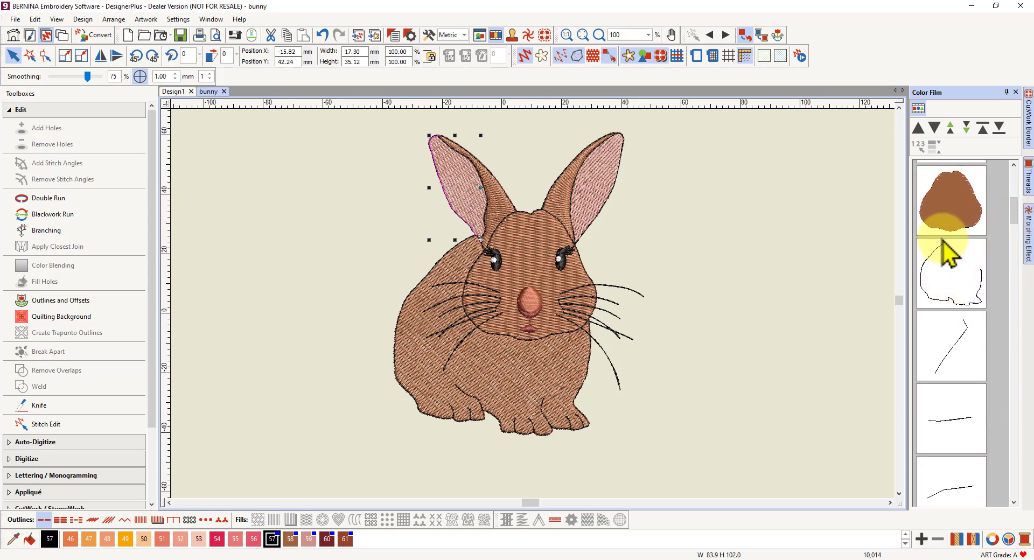
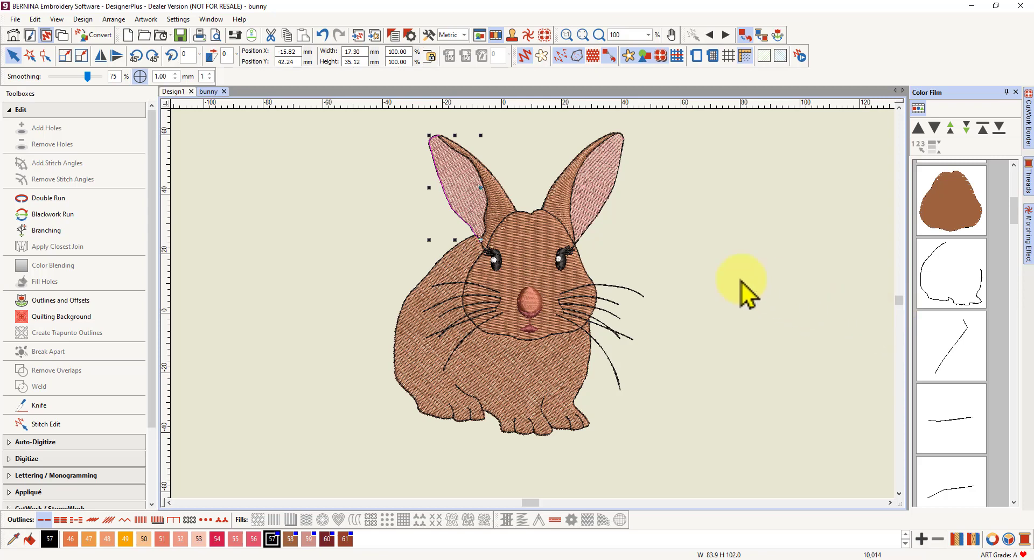
left_click(739, 211)
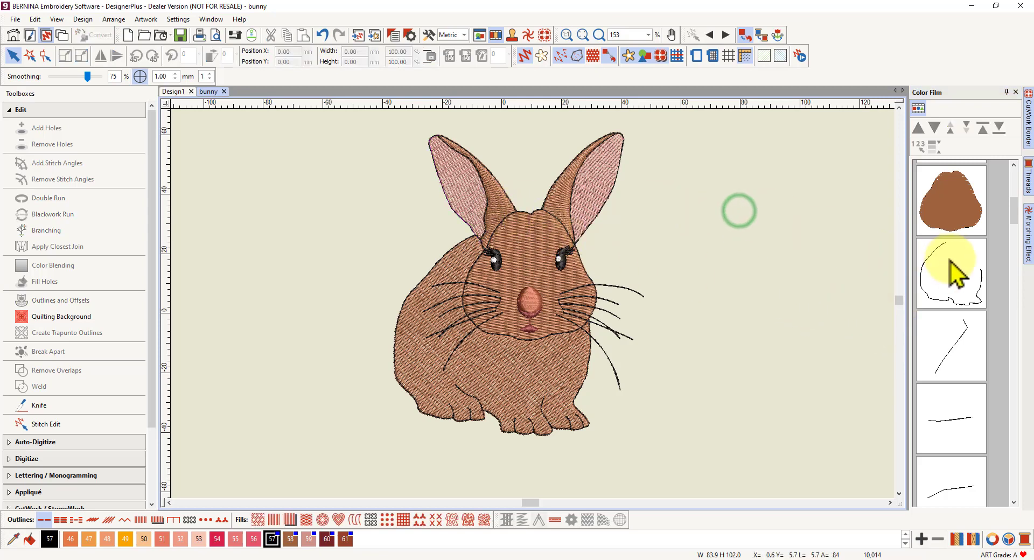
left_click_drag(1012, 210, 1003, 236)
left_click(948, 188)
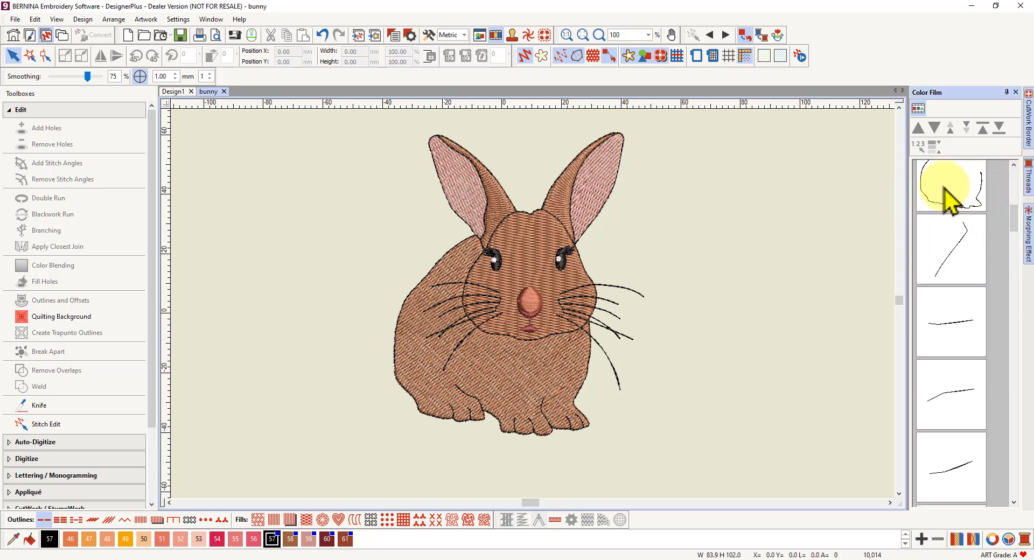
left_click(944, 188)
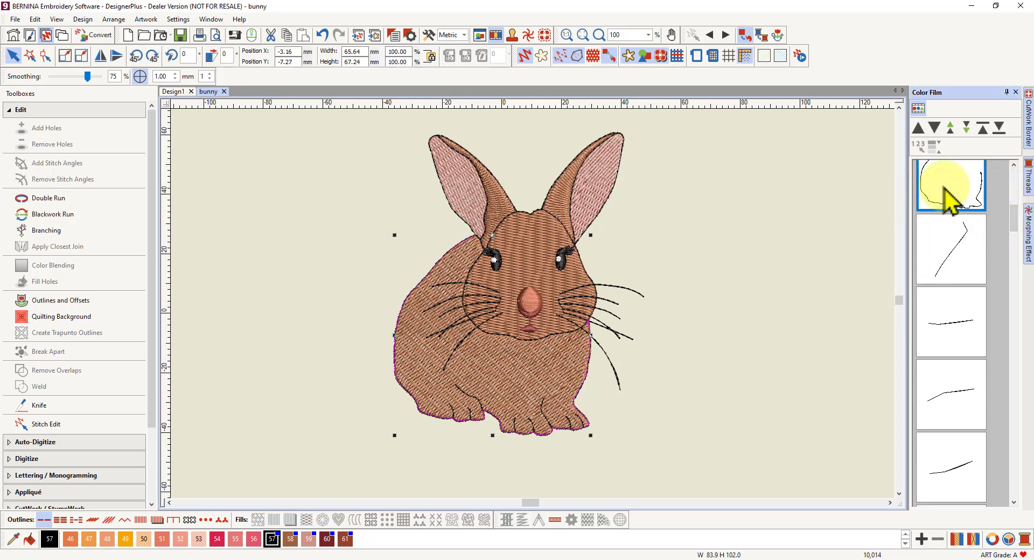
- Select the short outline fragment beside the left eye and examine it with the artistic view off, then restore the artistic view
left_click(942, 253)
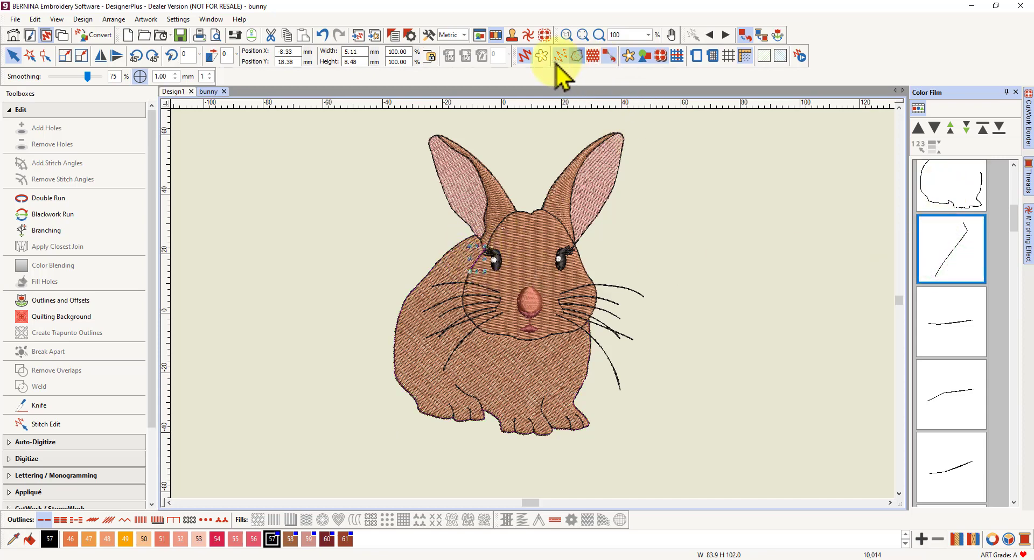
left_click(525, 55)
scroll(487, 280, "up", 5)
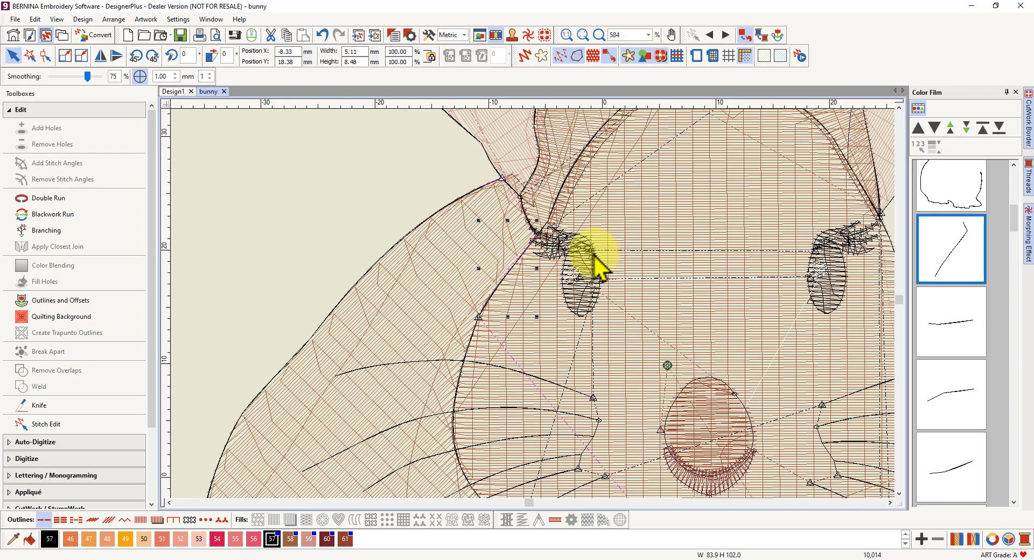
scroll(538, 312, "down", 3)
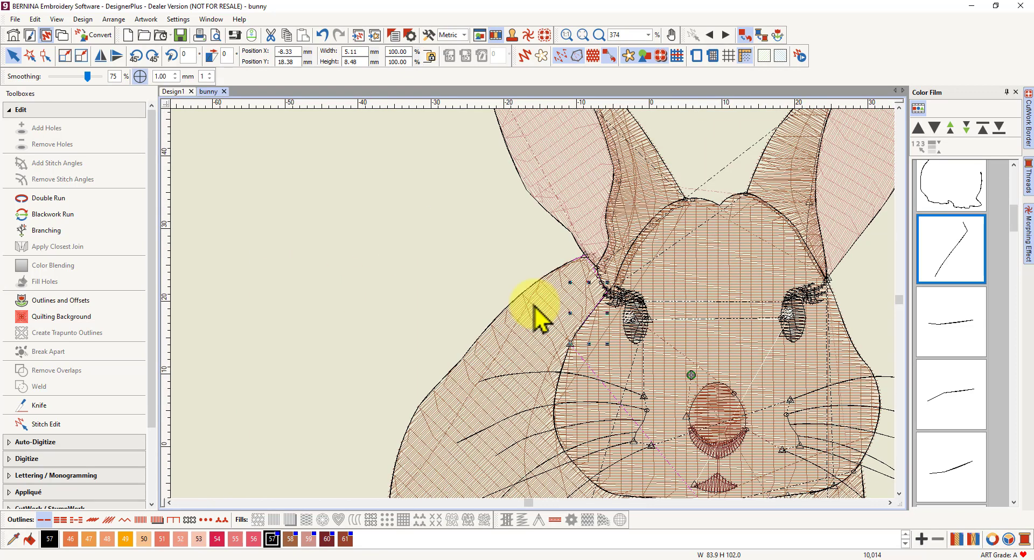
scroll(533, 306, "down", 5)
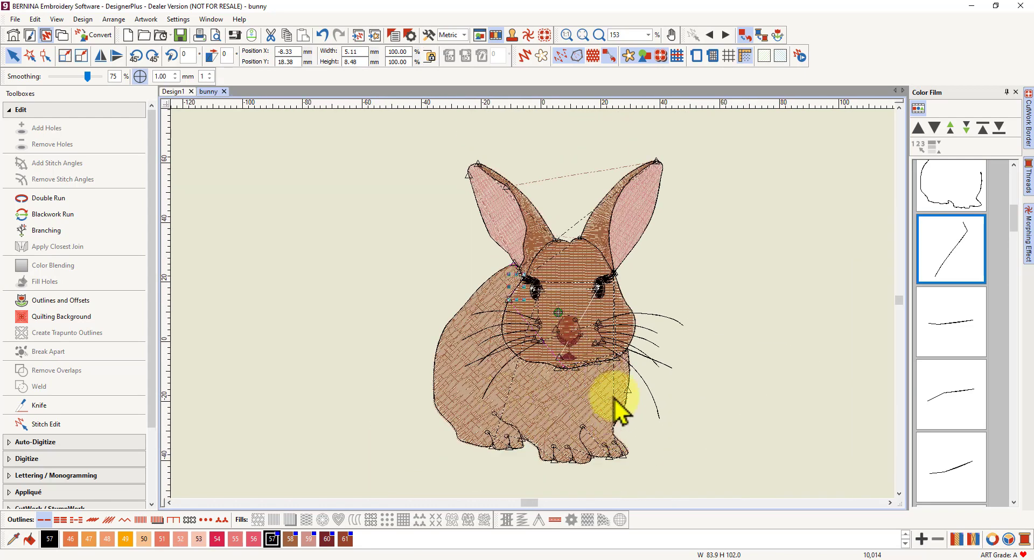
left_click(522, 55)
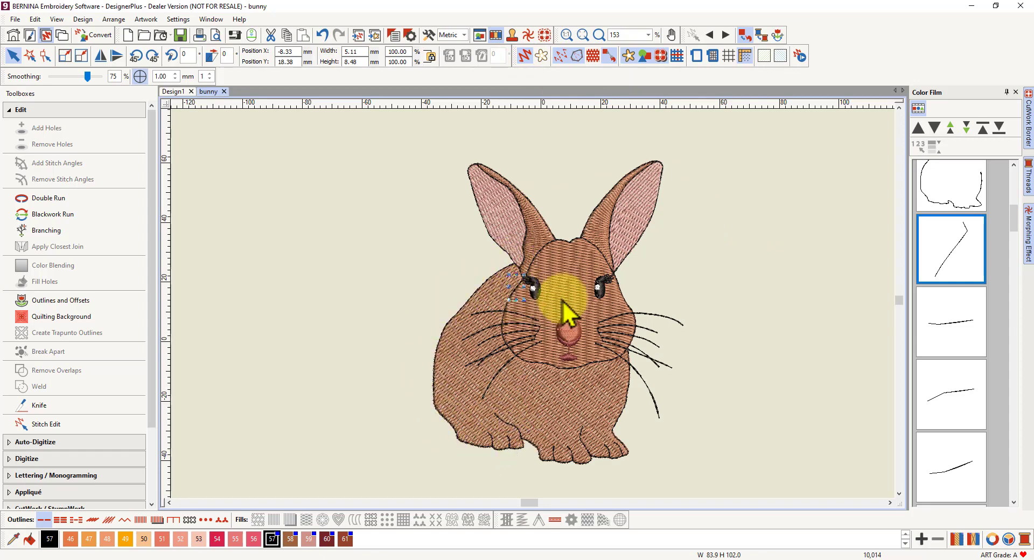
- Examine the three short outline fragments under the chin and both ears' outer edges in the color film, including a close-up of the chin line
left_click(958, 328)
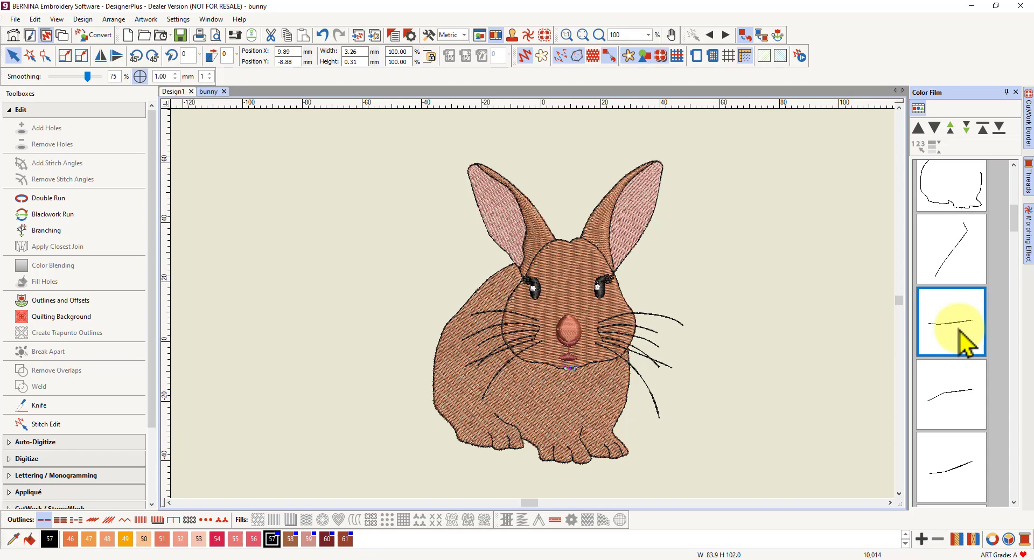
left_click(953, 392)
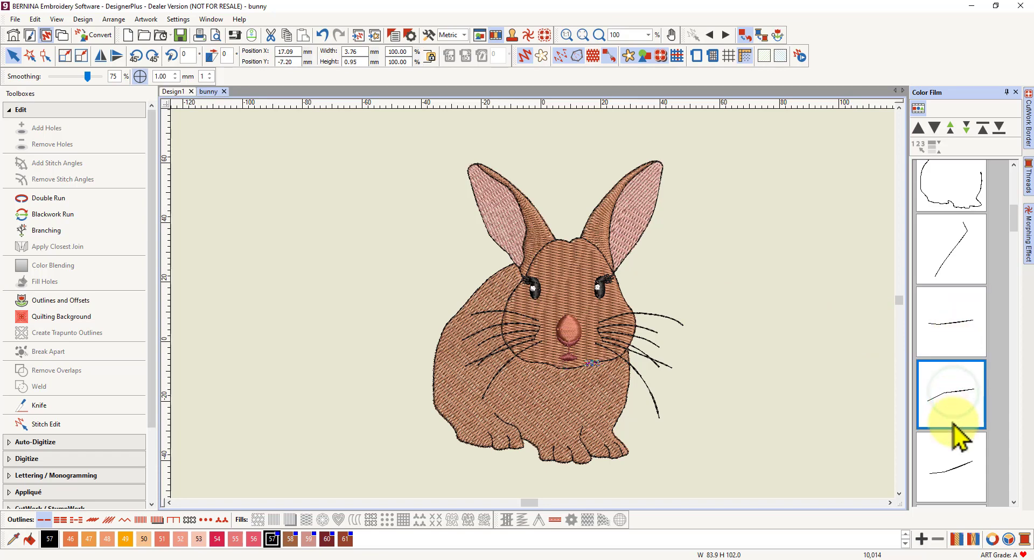
left_click(952, 469)
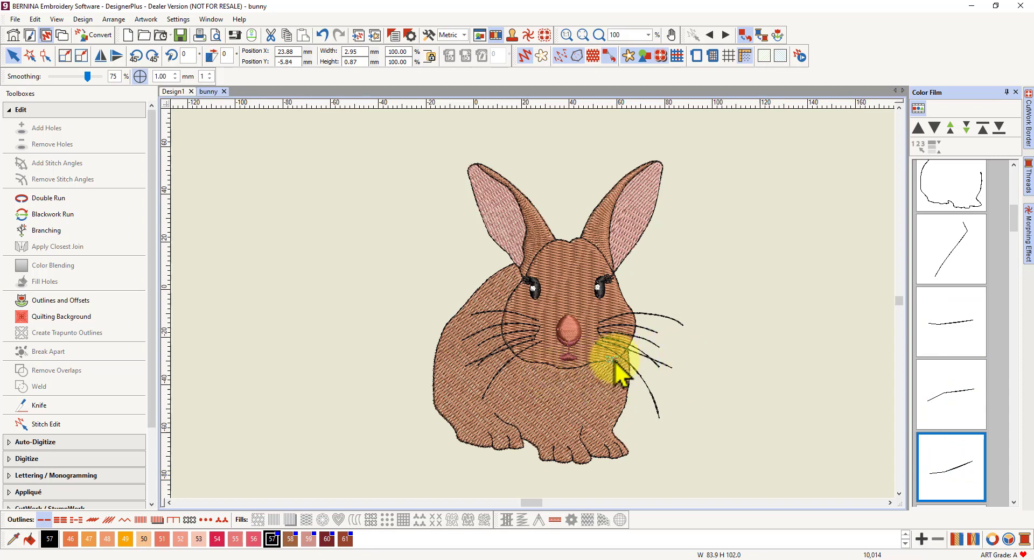
scroll(617, 364, "down", 2)
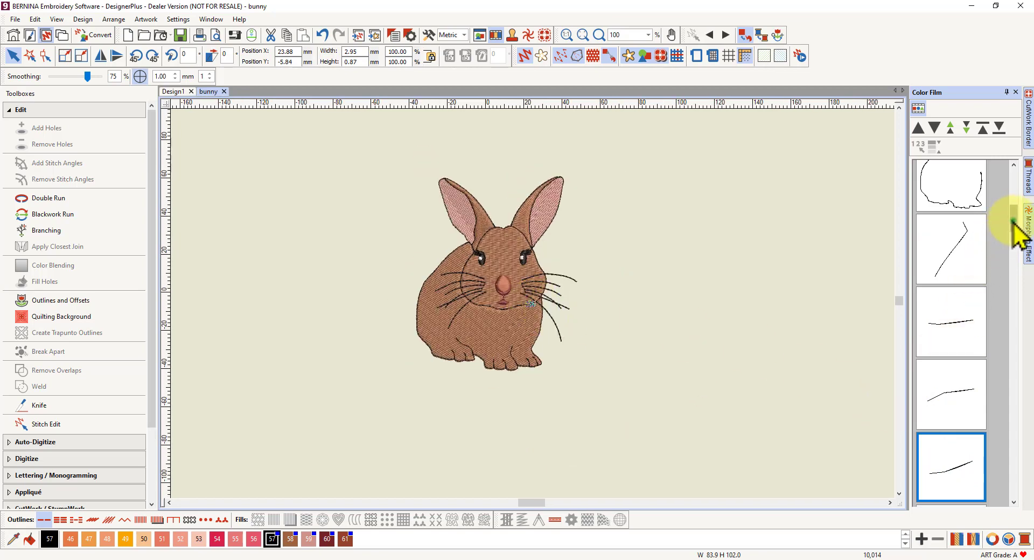
left_click_drag(1013, 222, 1014, 242)
left_click(960, 278)
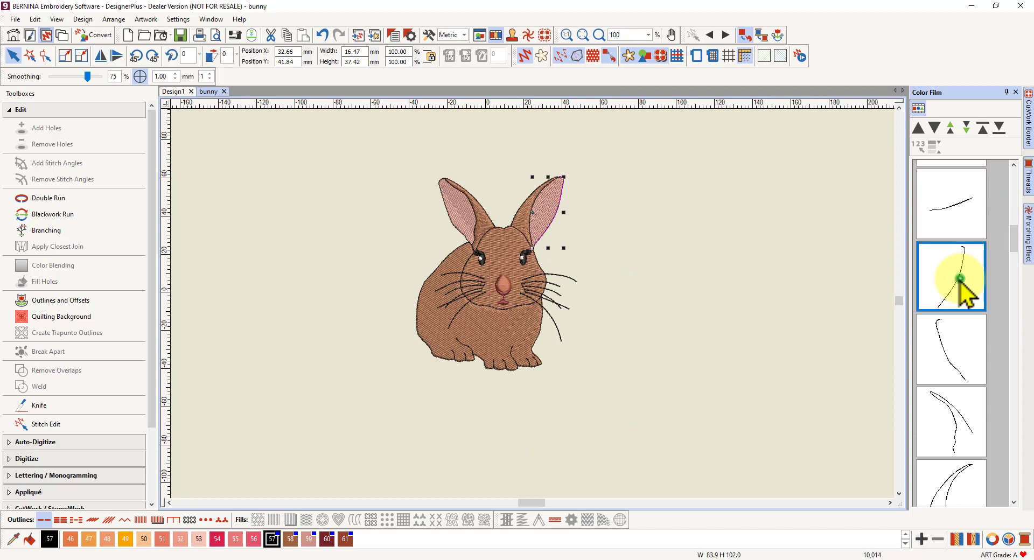
left_click(936, 354)
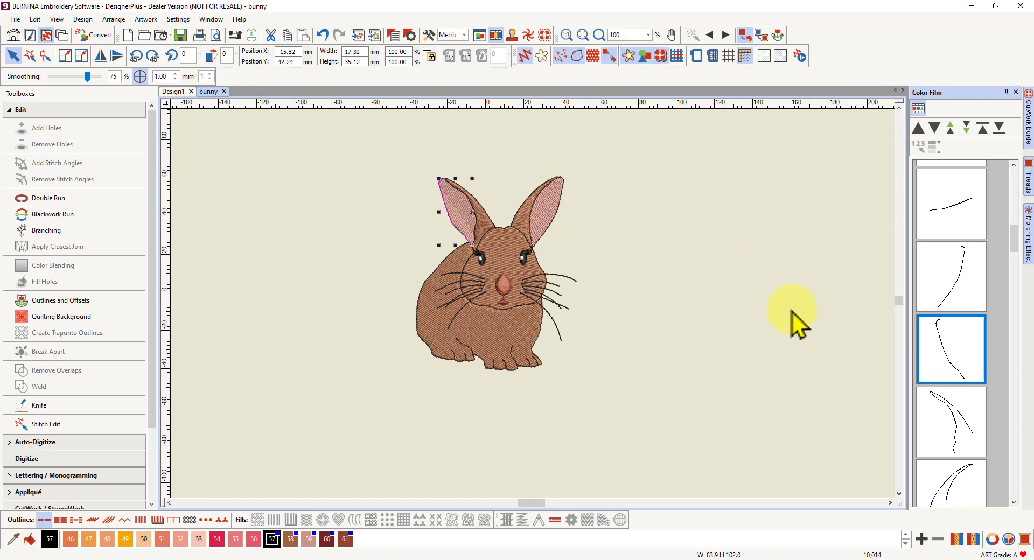
scroll(532, 310, "up", 10)
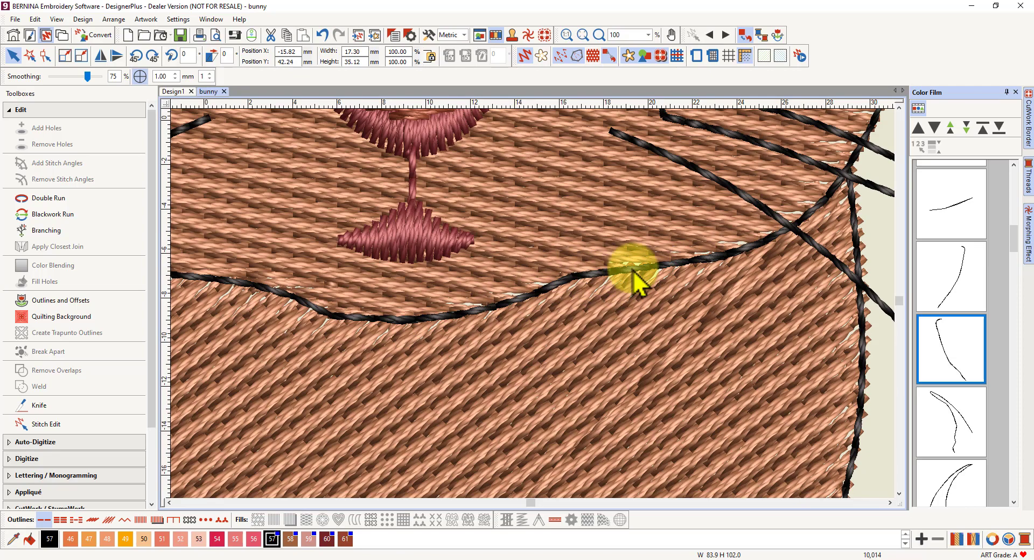
scroll(537, 315, "down", 2)
scroll(532, 310, "down", 5)
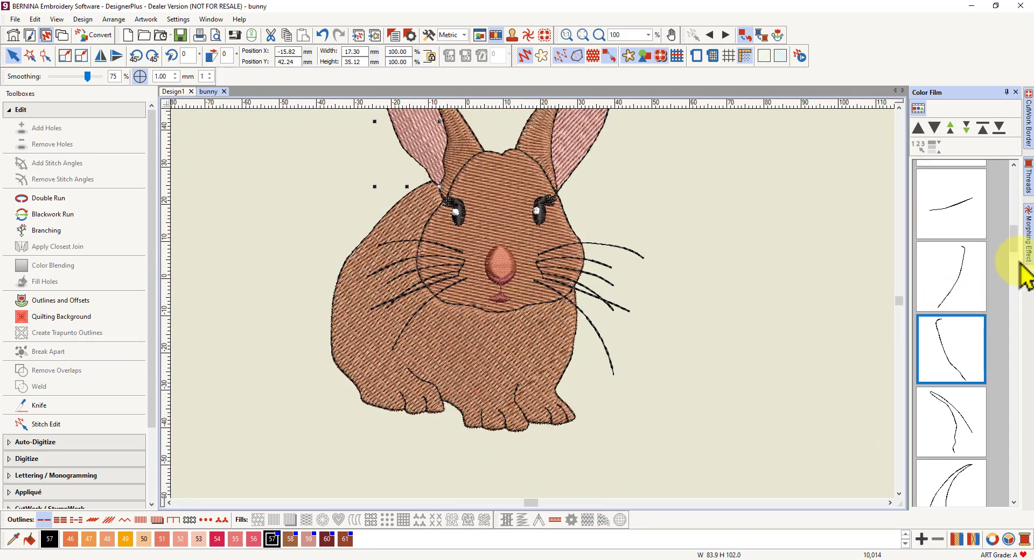
left_click_drag(1014, 249, 1012, 218)
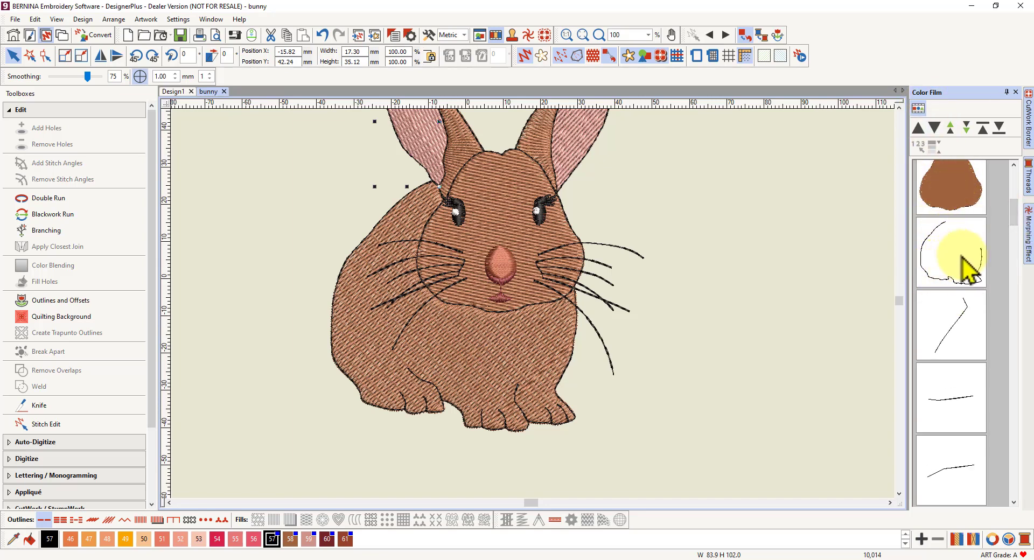
- Turn off the artistic view and hide the connectors so the bunny's plain stitch lines can be checked
left_click(525, 57)
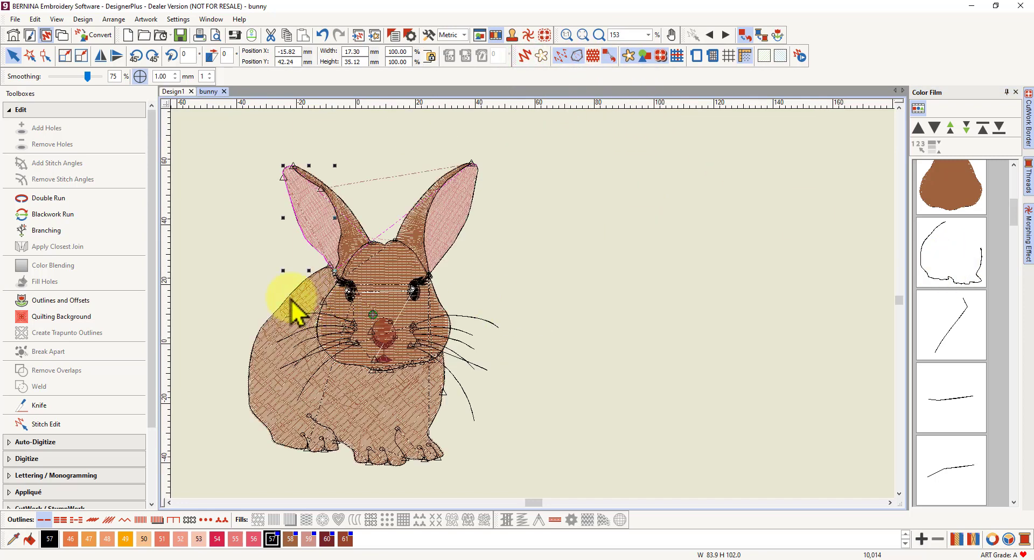
scroll(339, 296, "up", 1)
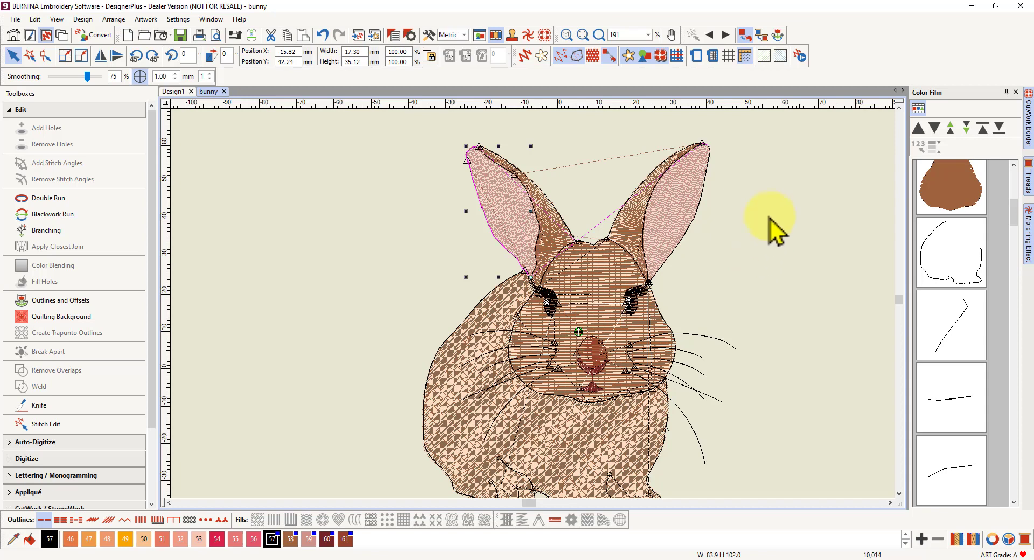
left_click(577, 56)
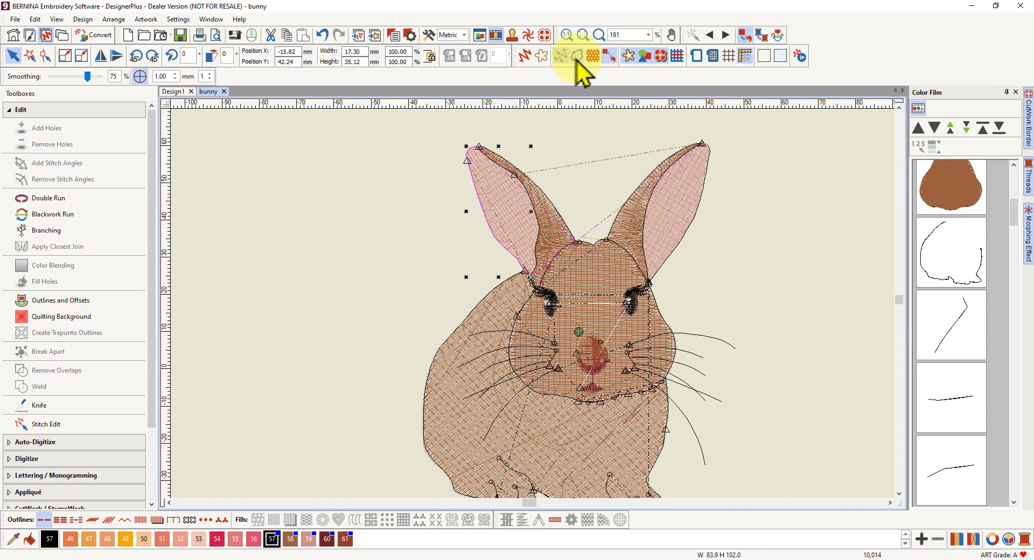
left_click(608, 56)
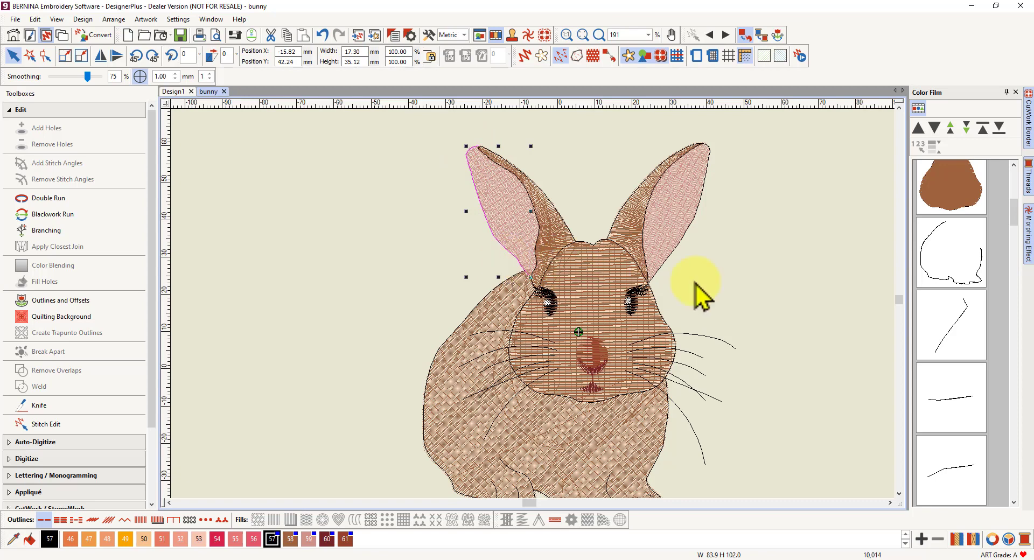
- Select all the outline pieces of the body, ears and head together, examine the lines under the chin up close, and clear the selection
left_click(947, 252)
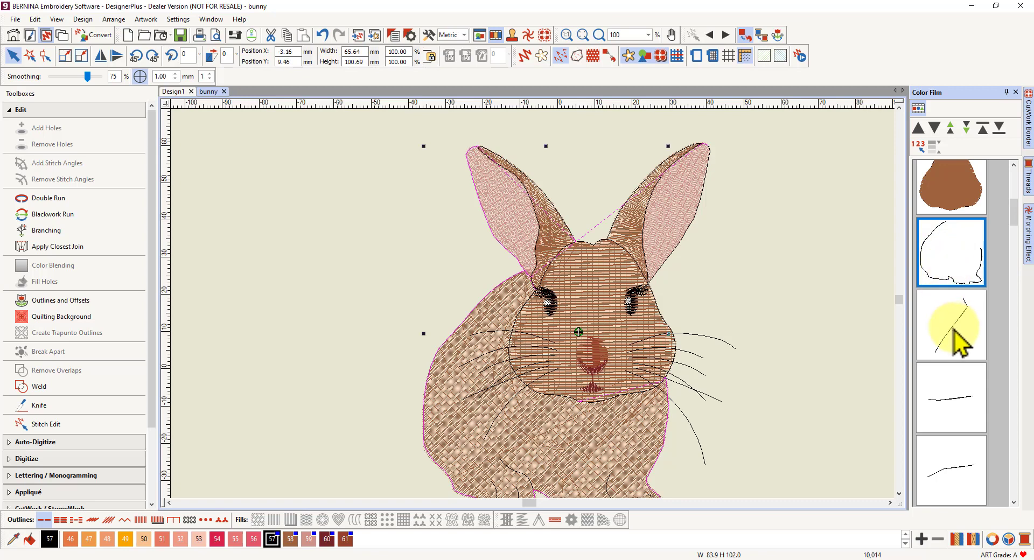
left_click(949, 405, "ctrl")
left_click(956, 466, "ctrl")
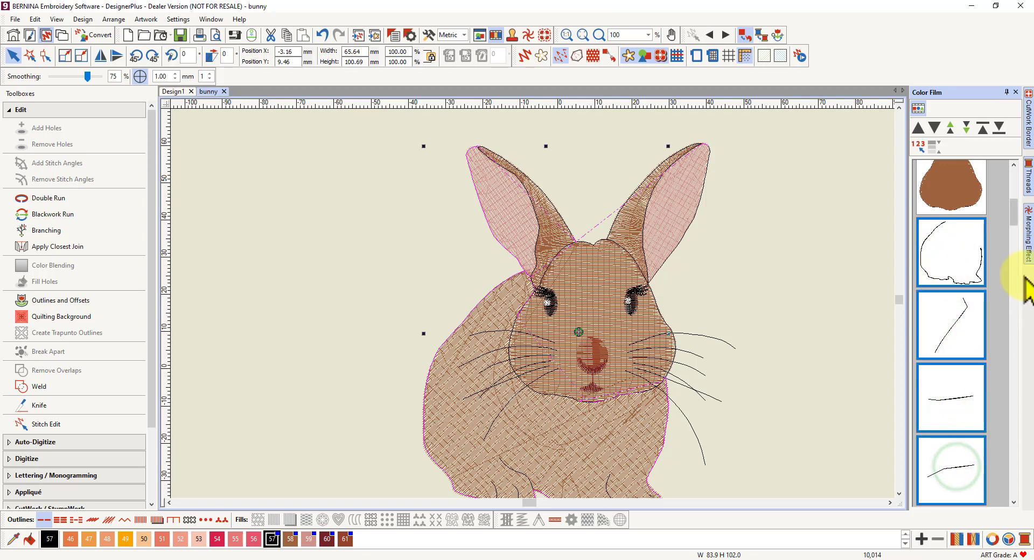
left_click_drag(1013, 216, 1018, 248)
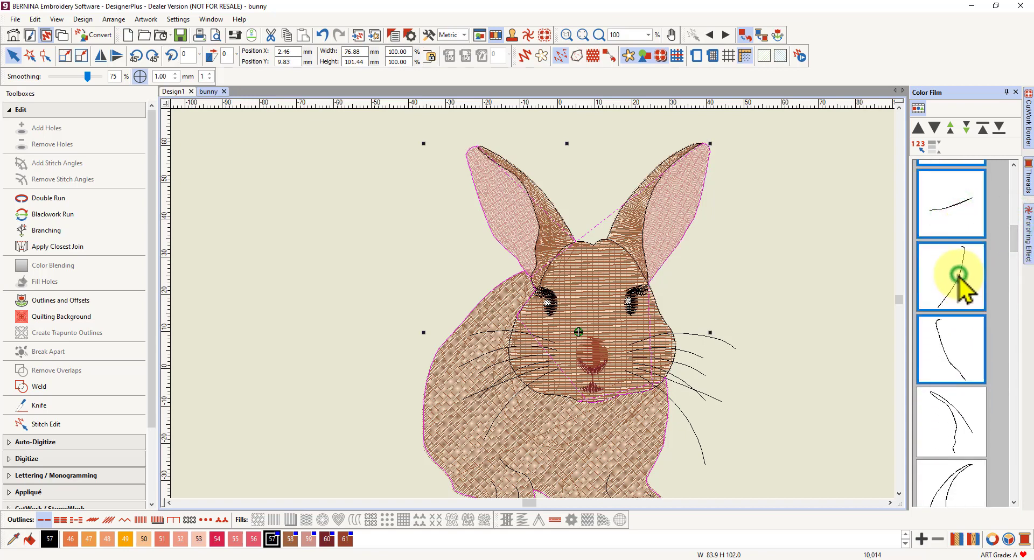
left_click(946, 422, "ctrl")
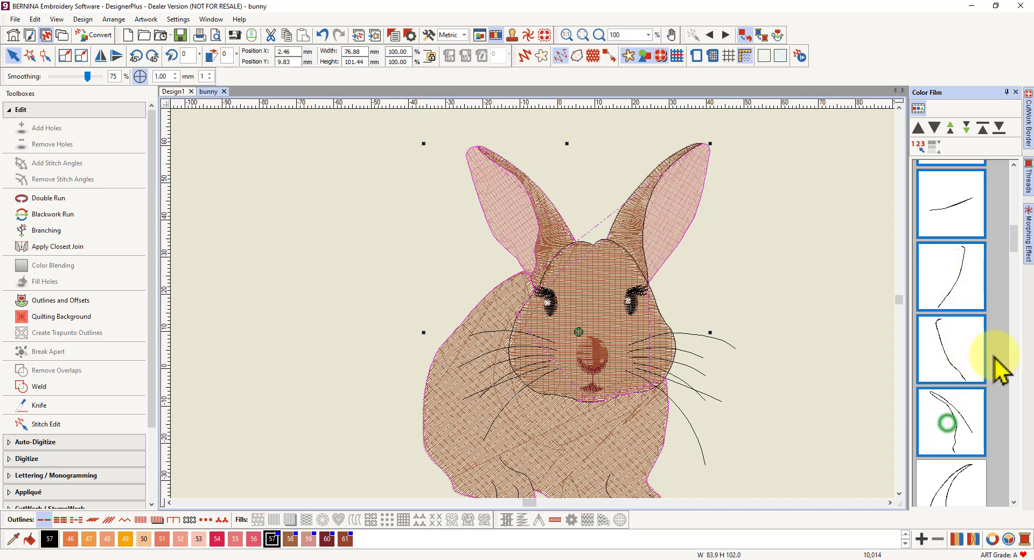
left_click(1014, 253)
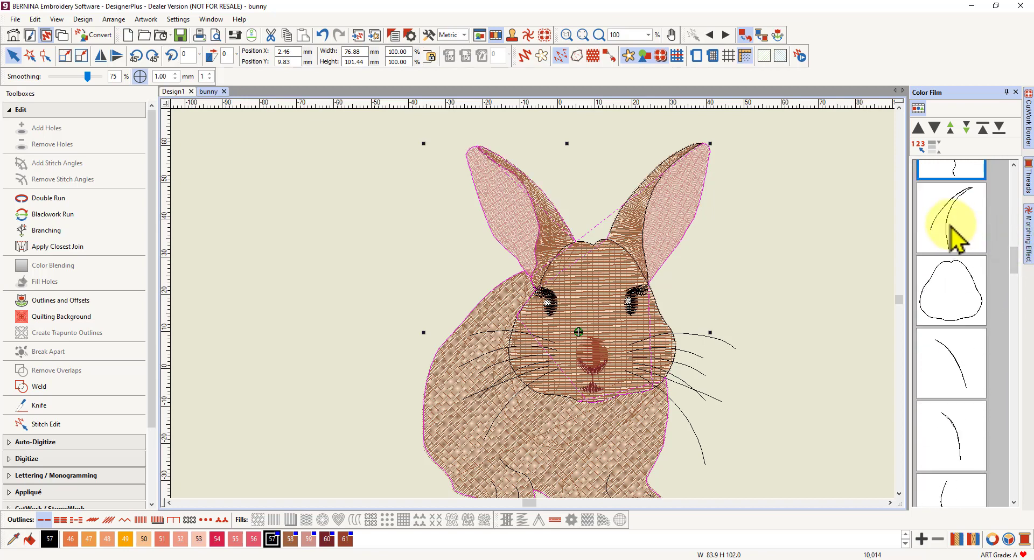
left_click(952, 228, "ctrl")
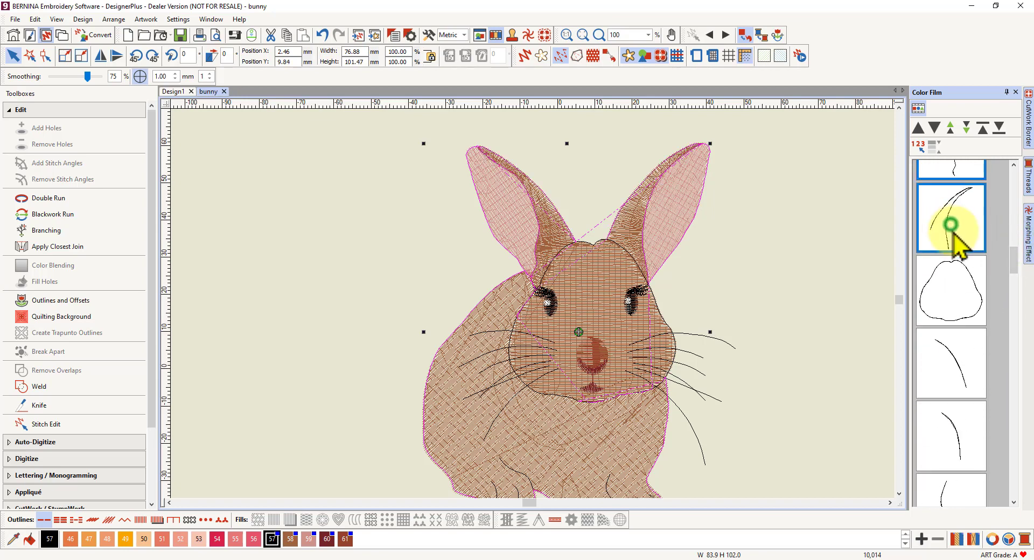
left_click(948, 291, "ctrl")
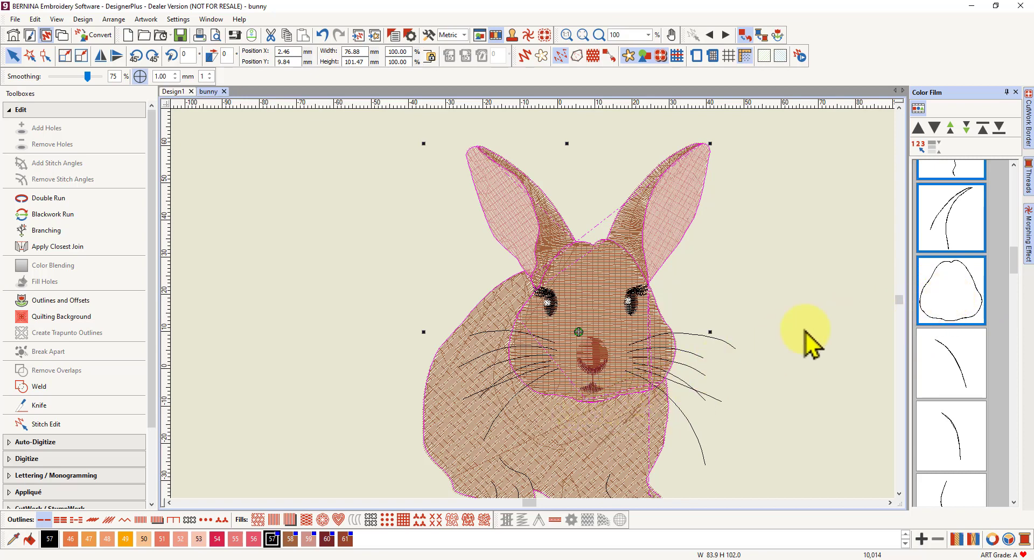
scroll(596, 409, "up", 5)
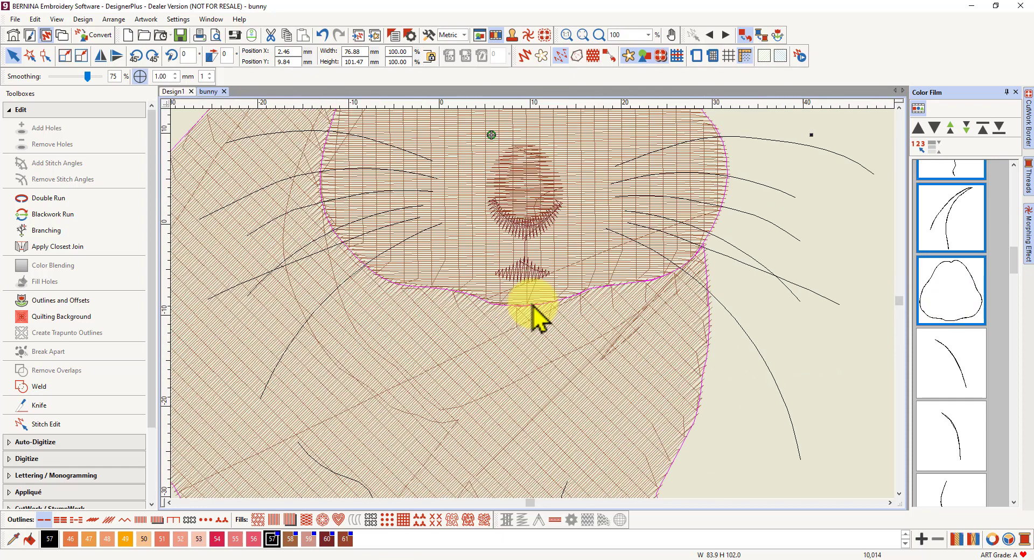
scroll(533, 305, "up", 3)
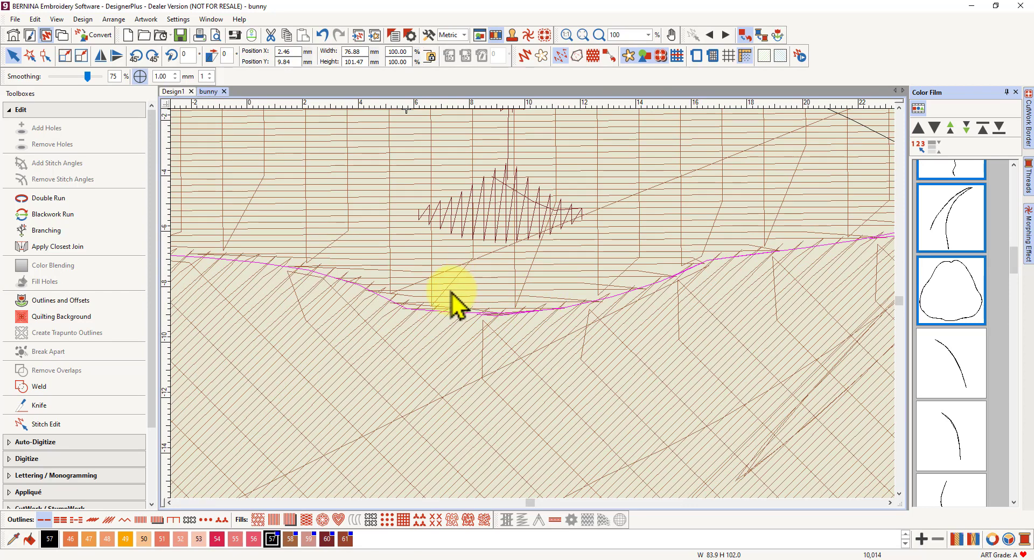
scroll(530, 311, "down", 6)
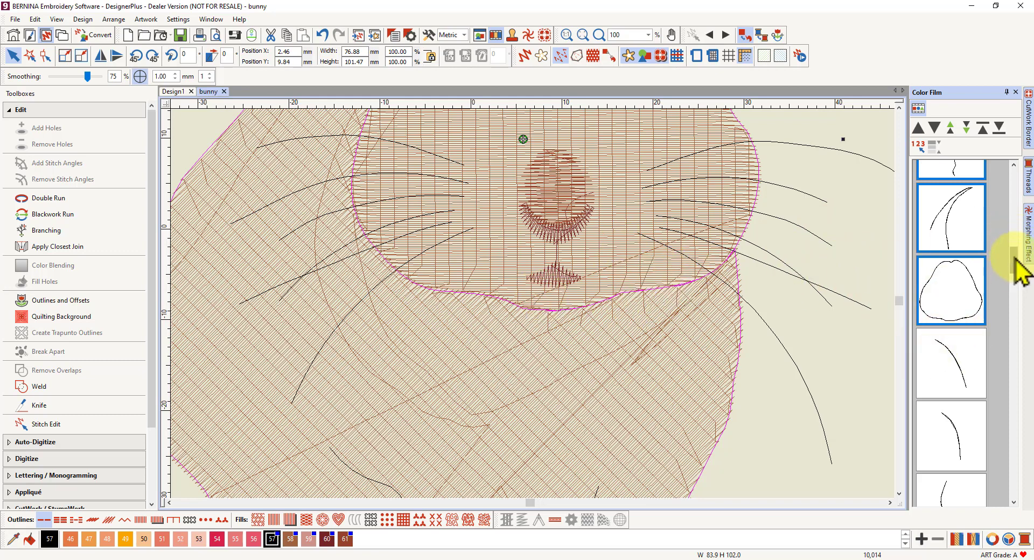
left_click(866, 236)
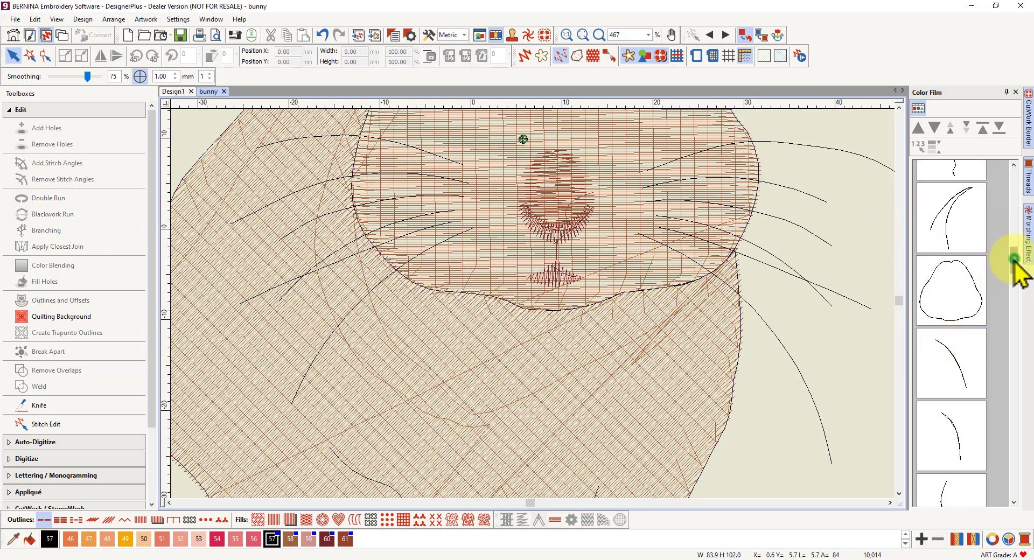
- Delete the three short outline fragments under the chin
left_click_drag(1014, 267, 1018, 232)
left_click(955, 260)
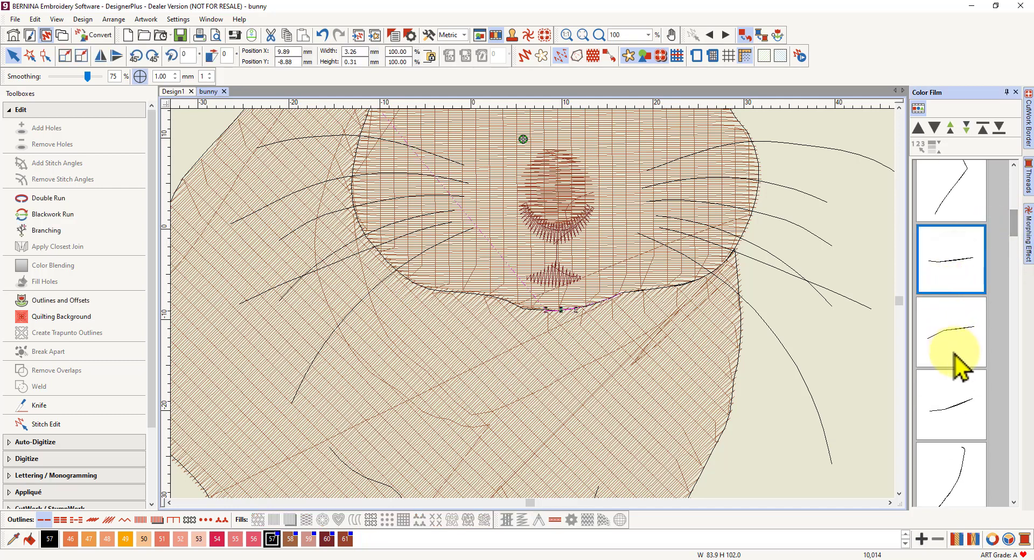
left_click(956, 415, "shift")
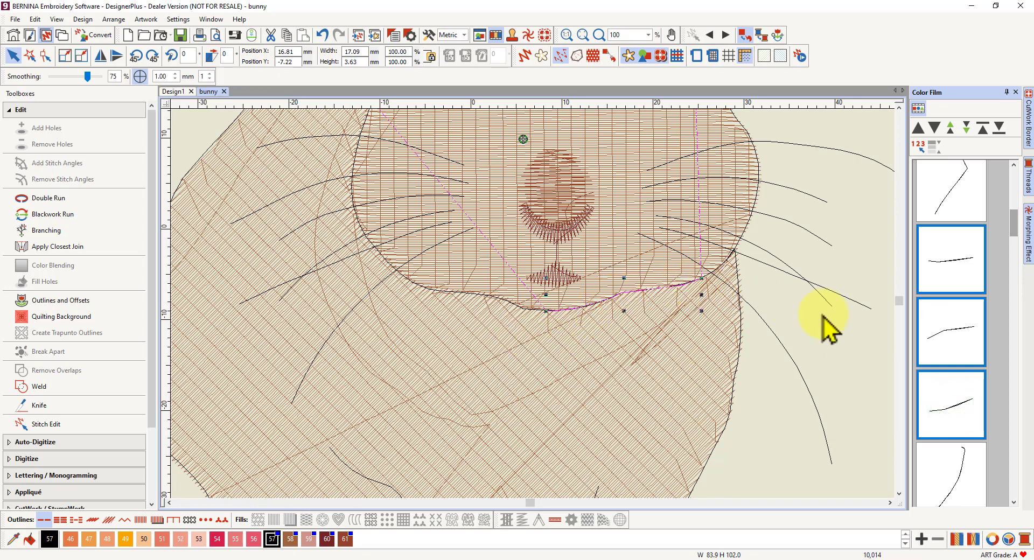
key("Delete")
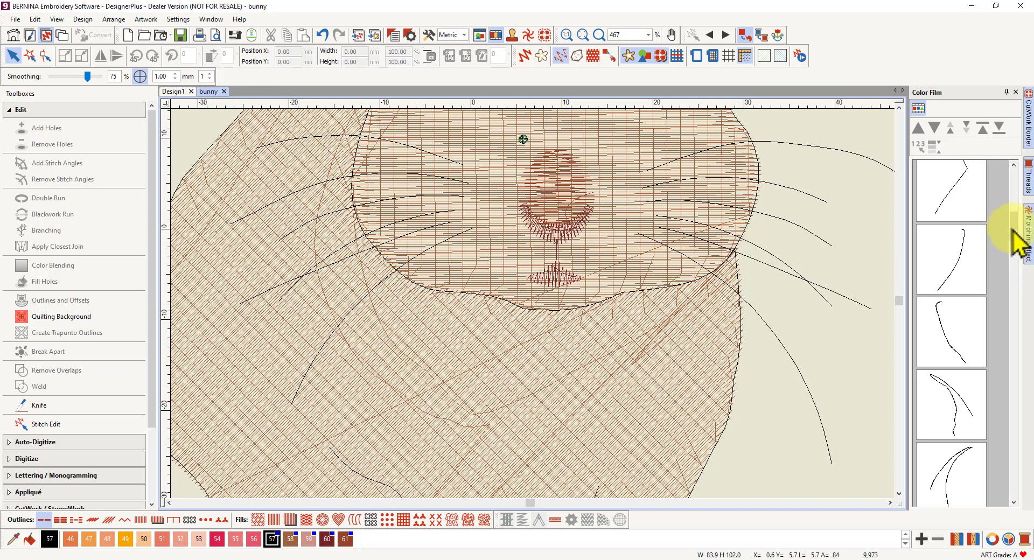
- Check the body outline and the short outline fragment beside the ear by selecting each one in the color film
left_click_drag(1016, 232, 1017, 219)
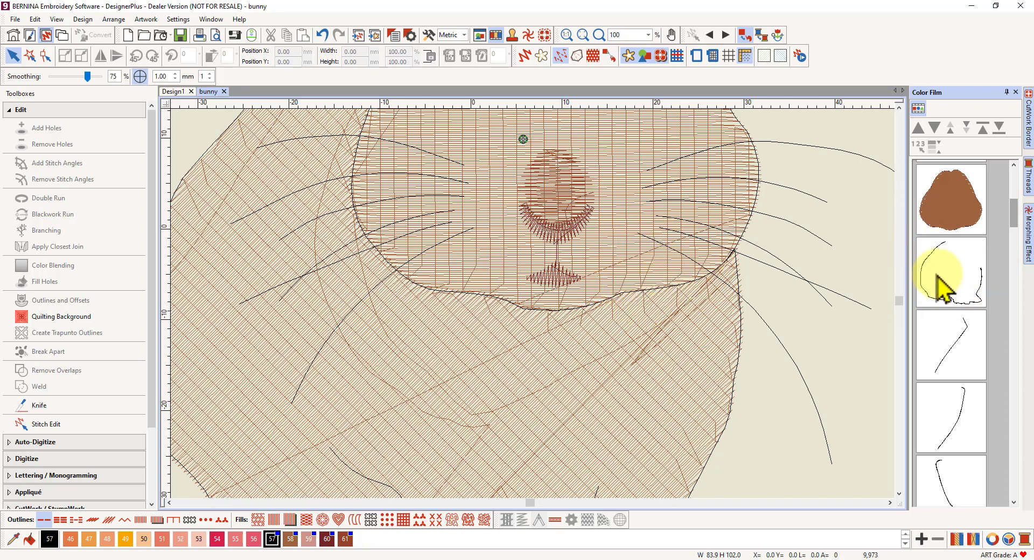
scroll(496, 242, "down", 5)
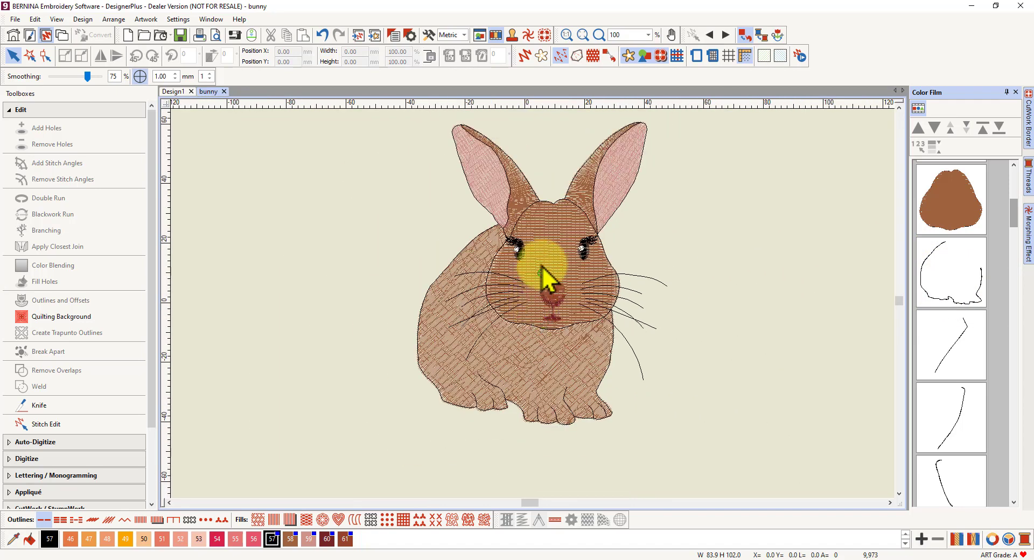
left_click(951, 270)
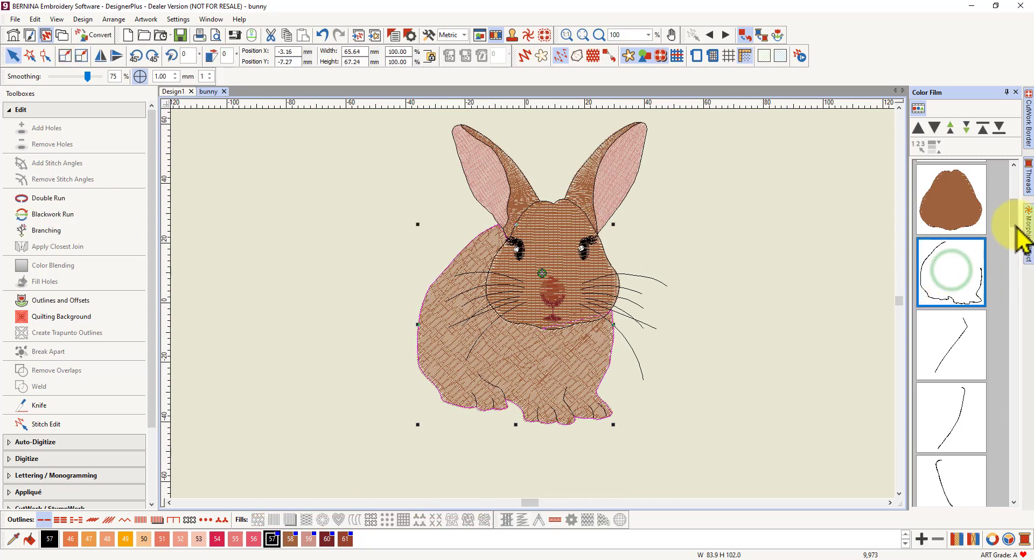
left_click_drag(1022, 220, 1018, 226)
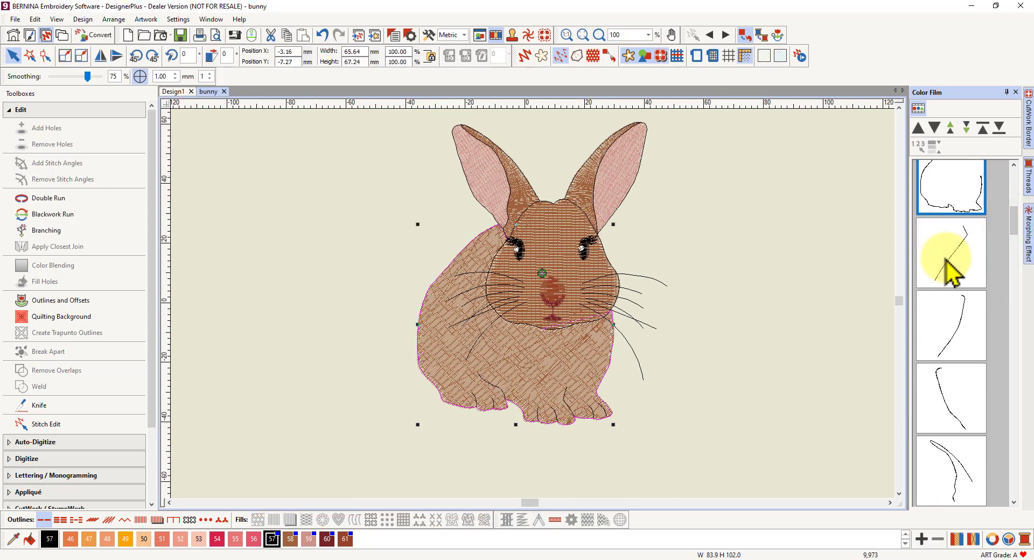
left_click(951, 272)
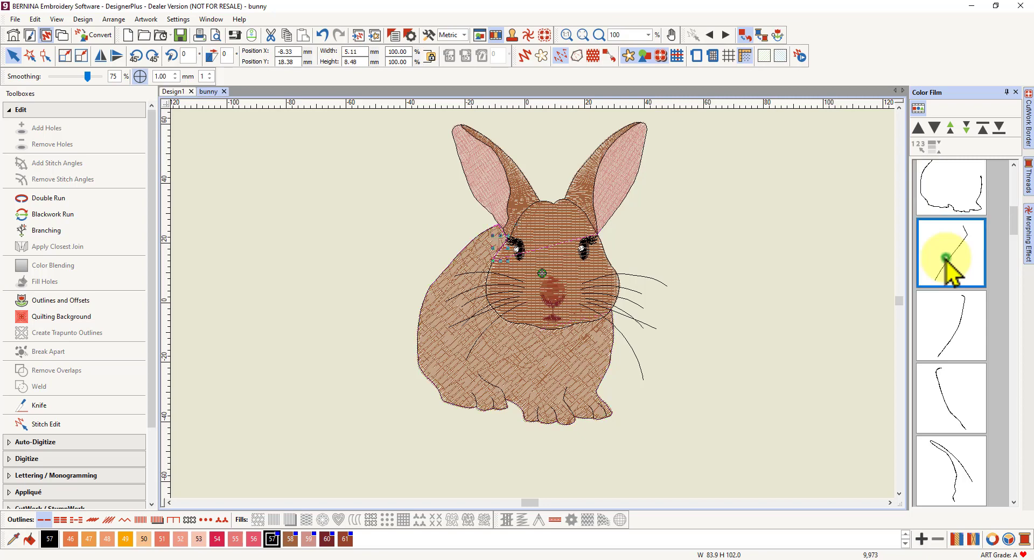
- Select the body outline, the short fragment beside the ear, all ear outlines and the head outline together
left_click(949, 174)
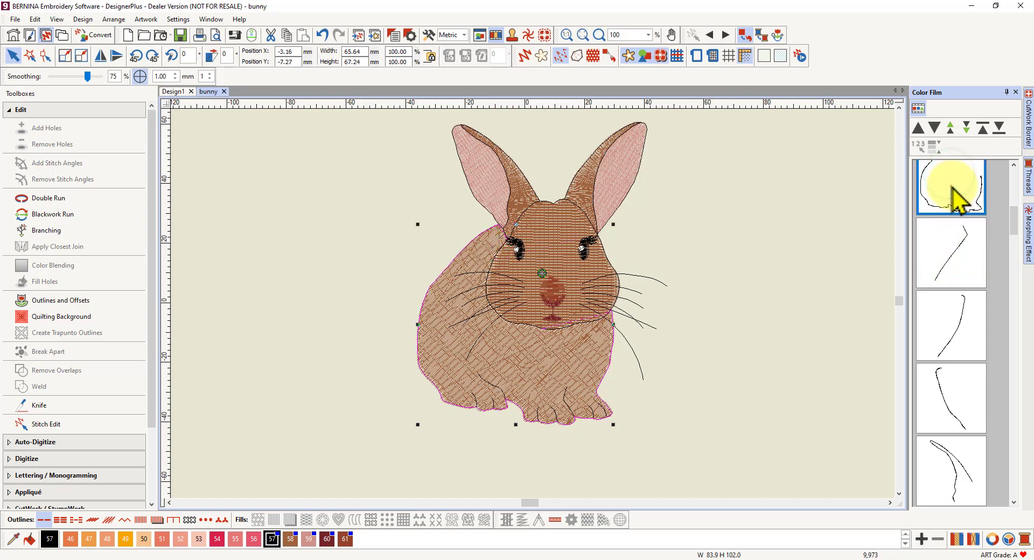
left_click(951, 250, "ctrl")
left_click(952, 323, "ctrl")
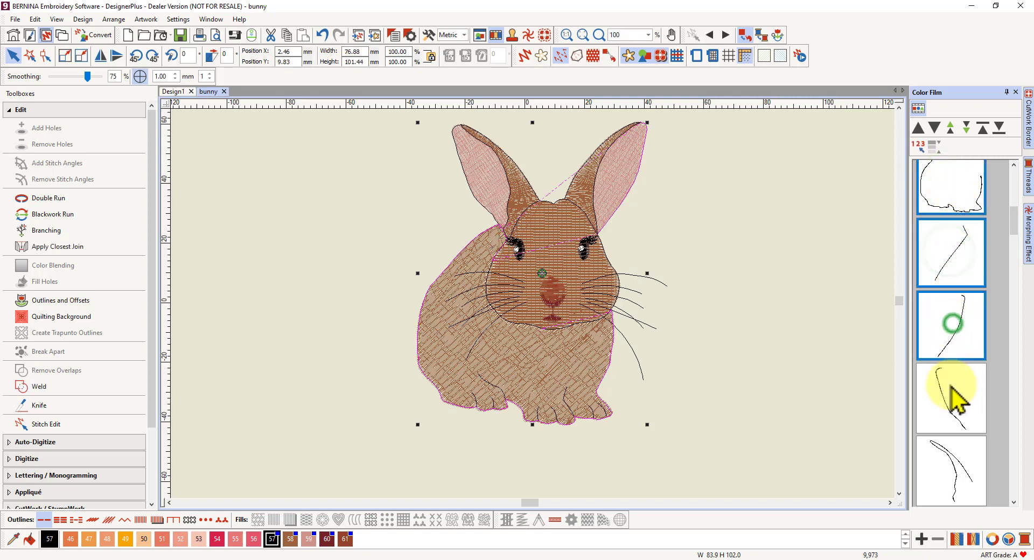
left_click(952, 399, "ctrl")
mouse_move(1016, 224)
left_mouse_down()
mouse_move(1018, 246)
mouse_move(1020, 236)
left_mouse_up()
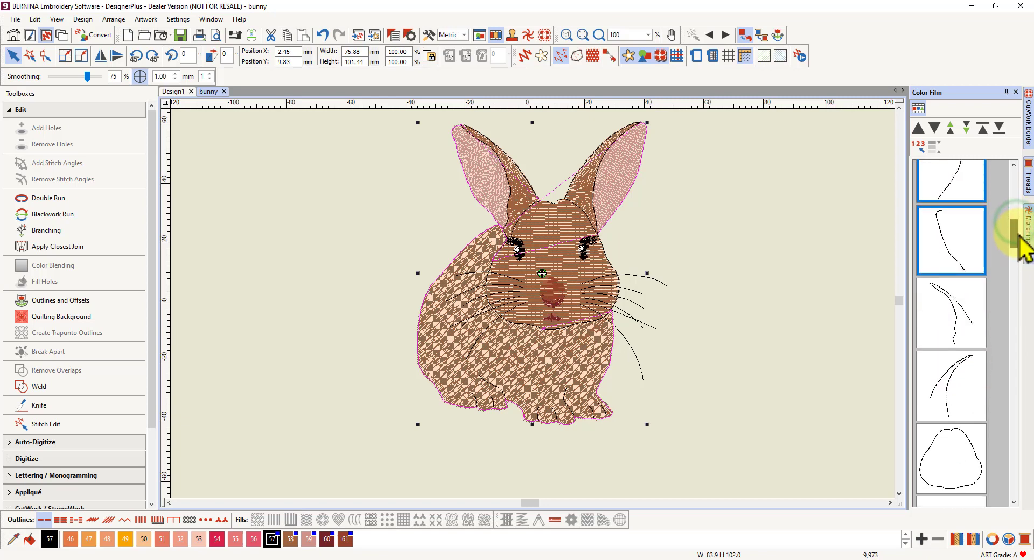
left_click(952, 307, "ctrl")
left_click(951, 373, "ctrl")
left_click(949, 459, "ctrl")
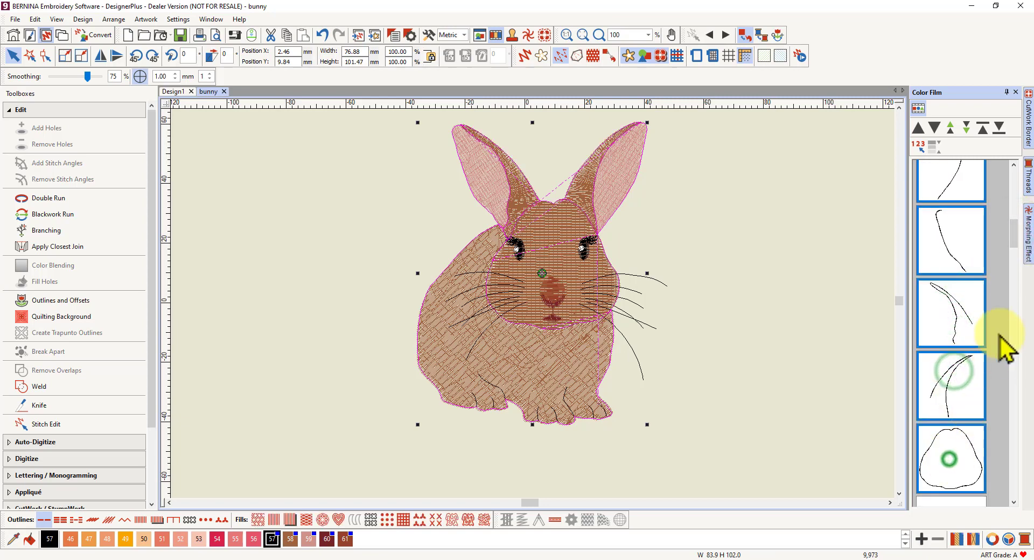
- Add all the leg and paw detail lines to the selected body, ear and head outlines
left_click_drag(1015, 237, 1019, 265)
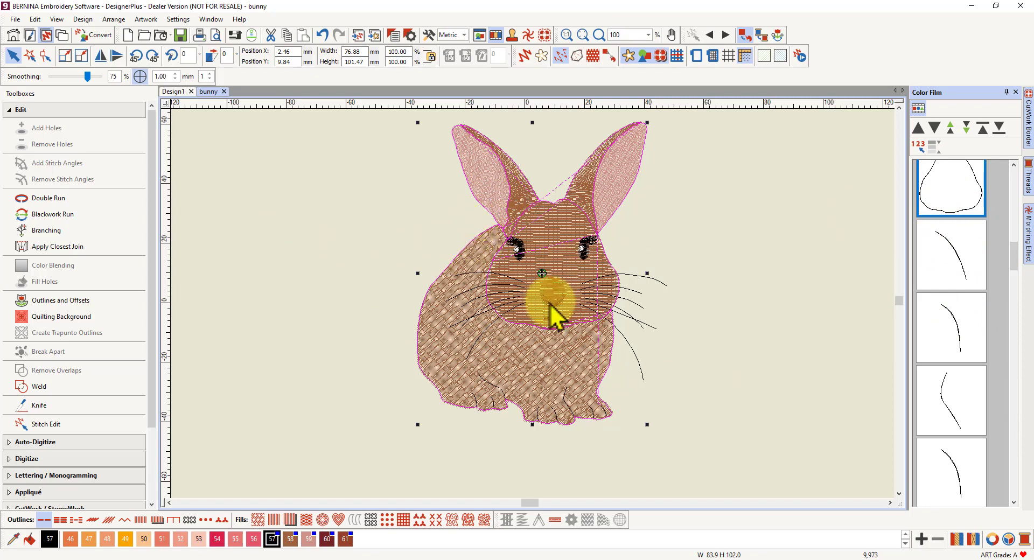
left_click(952, 253)
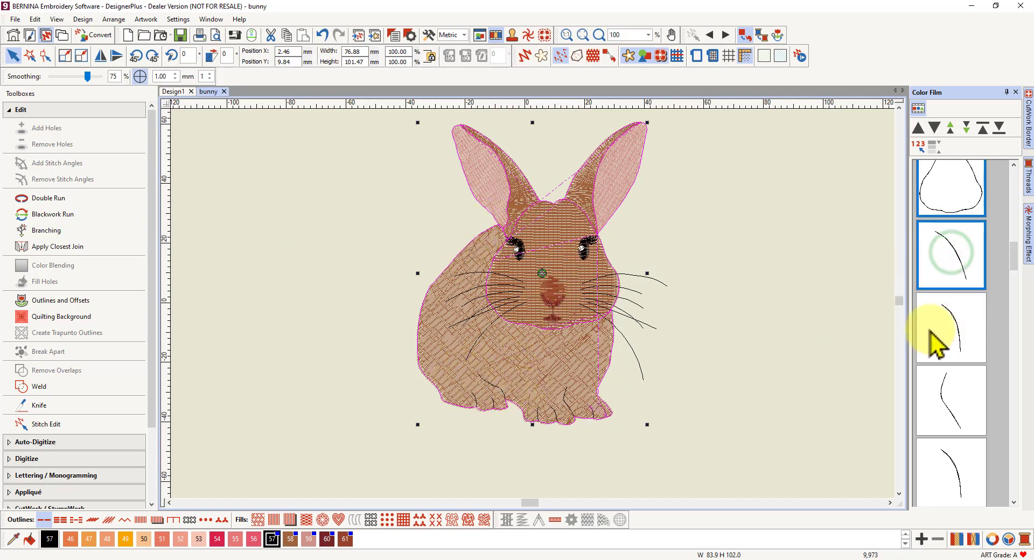
left_click(948, 328, "ctrl")
left_click(949, 392, "ctrl")
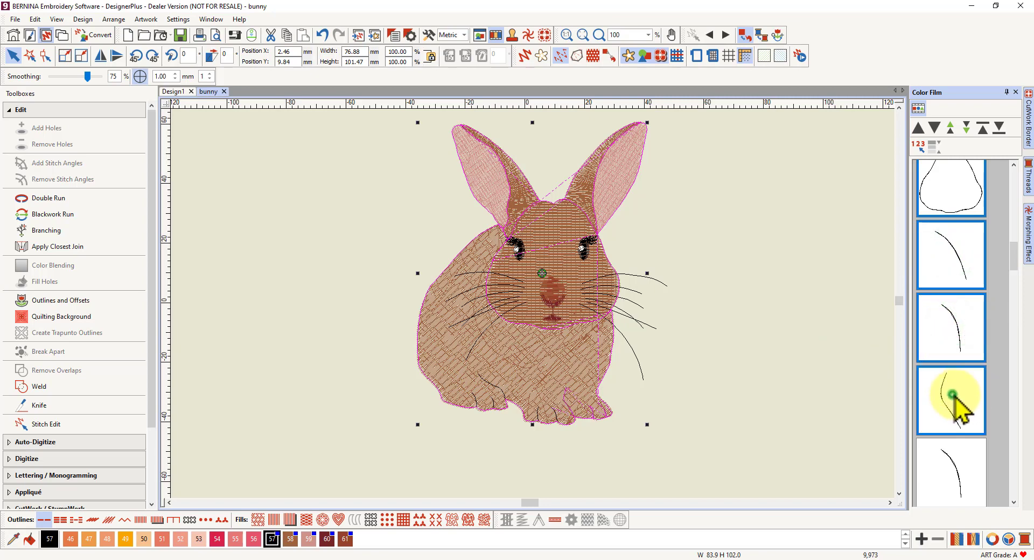
left_click_drag(1014, 257, 981, 268)
left_click(954, 241, "ctrl")
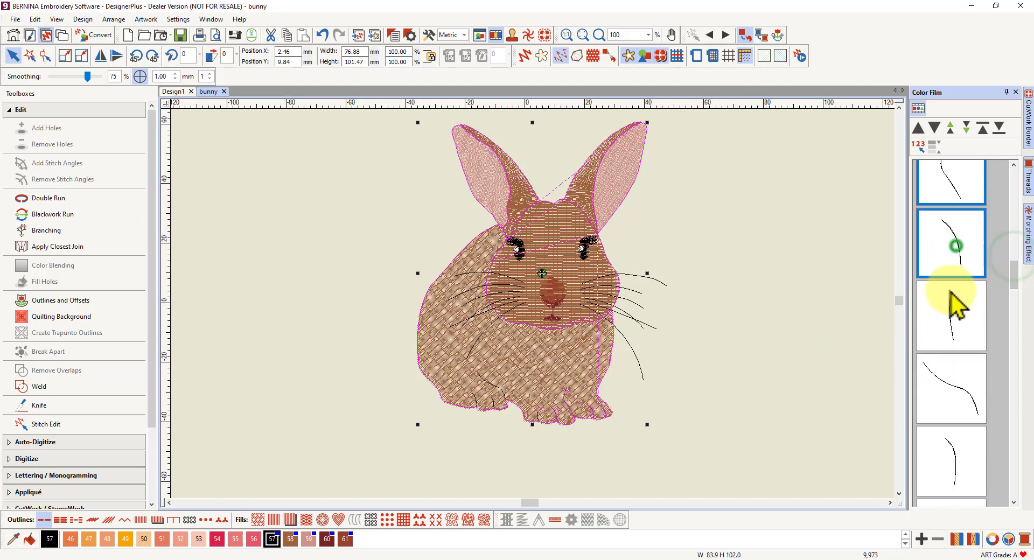
left_click(940, 329, "ctrl")
left_click(941, 377, "ctrl")
left_click(953, 469, "ctrl")
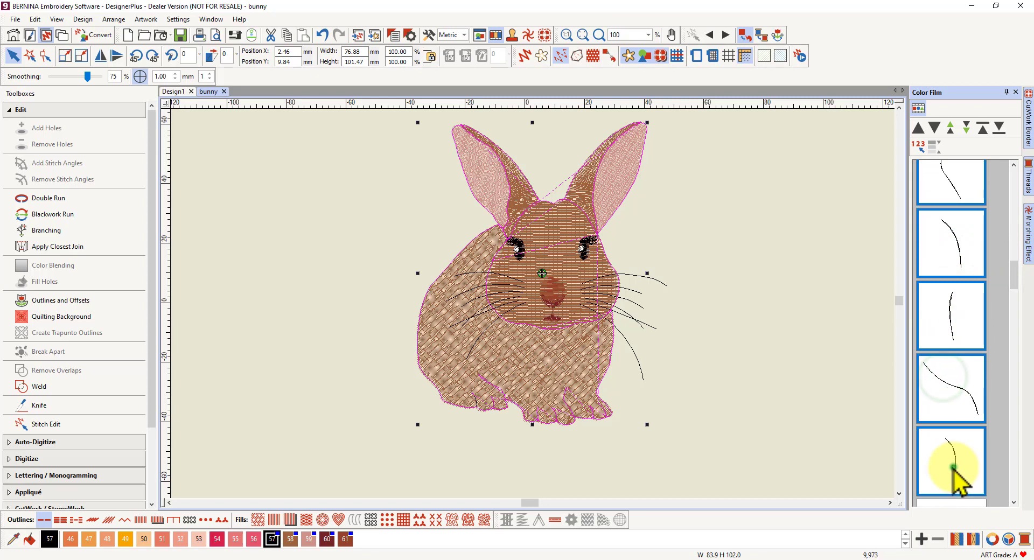
left_click_drag(1014, 281, 1013, 311)
left_click(951, 272, "ctrl")
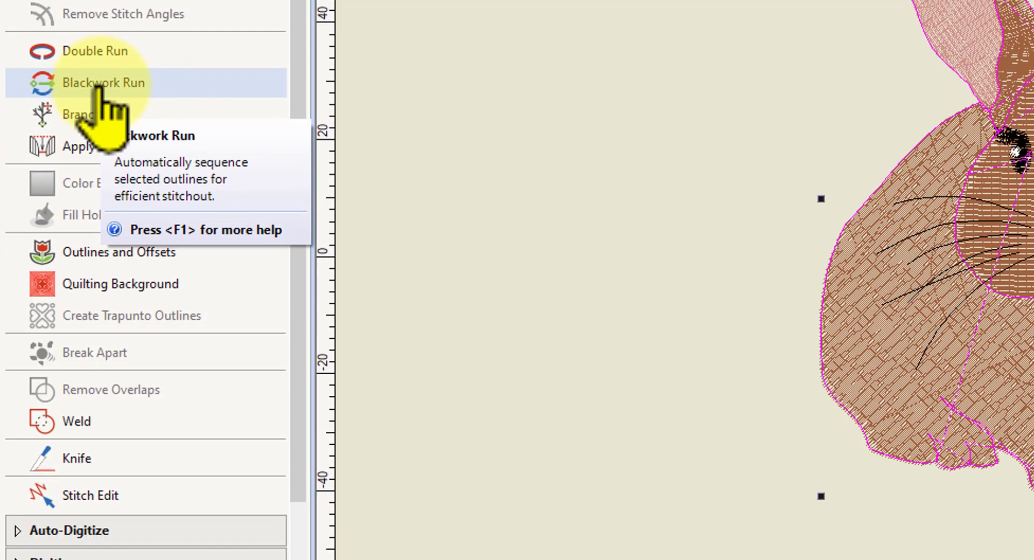
- Apply Blackwork Run to the selected outlines, with the entry point on the back's outline just beside the ear
left_click(102, 156)
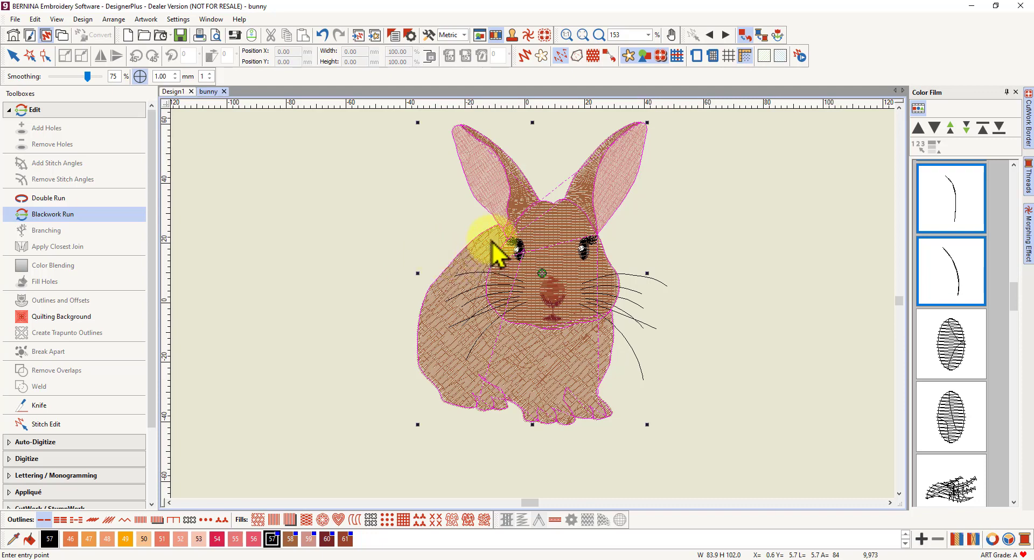
scroll(494, 233, "up", 5)
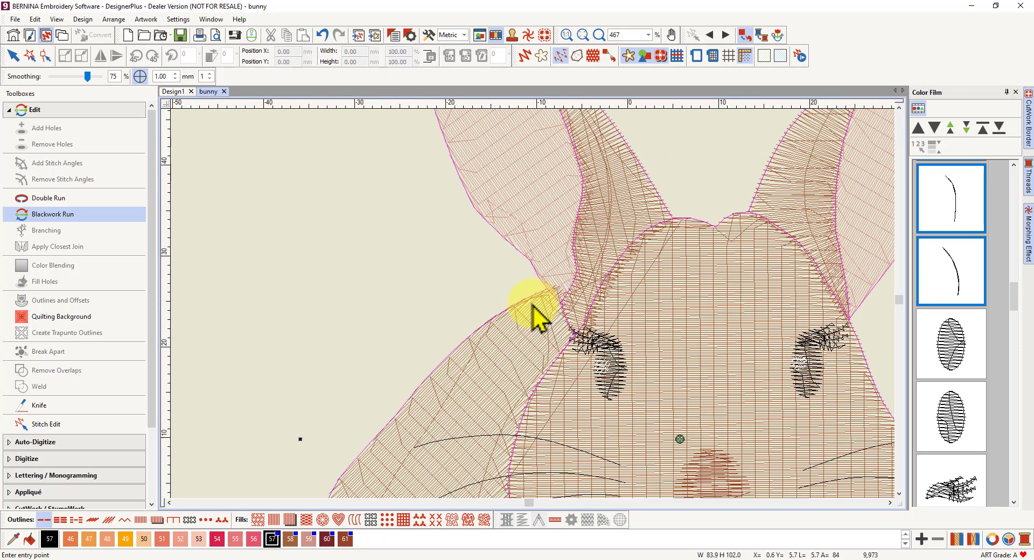
scroll(539, 323, "up", 3)
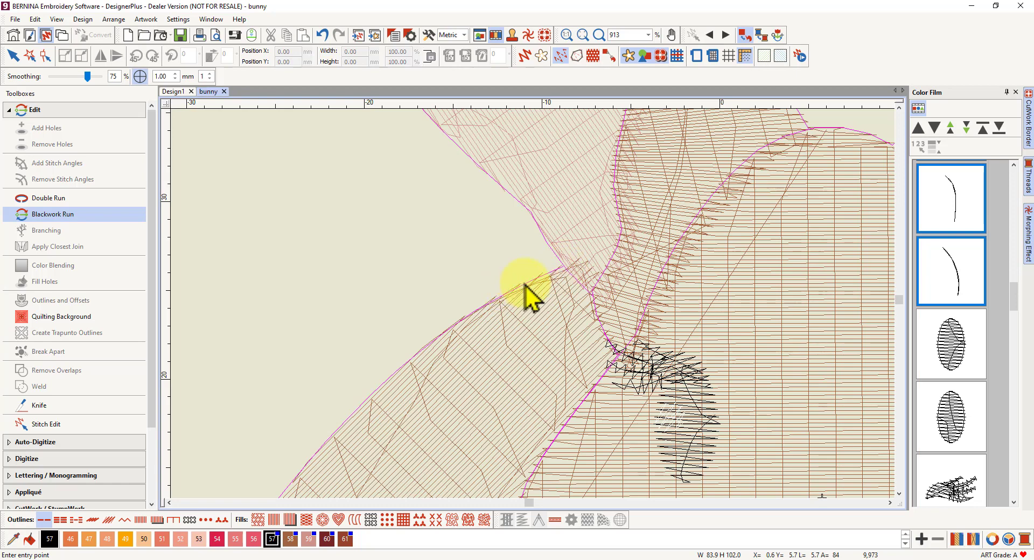
left_click(525, 283)
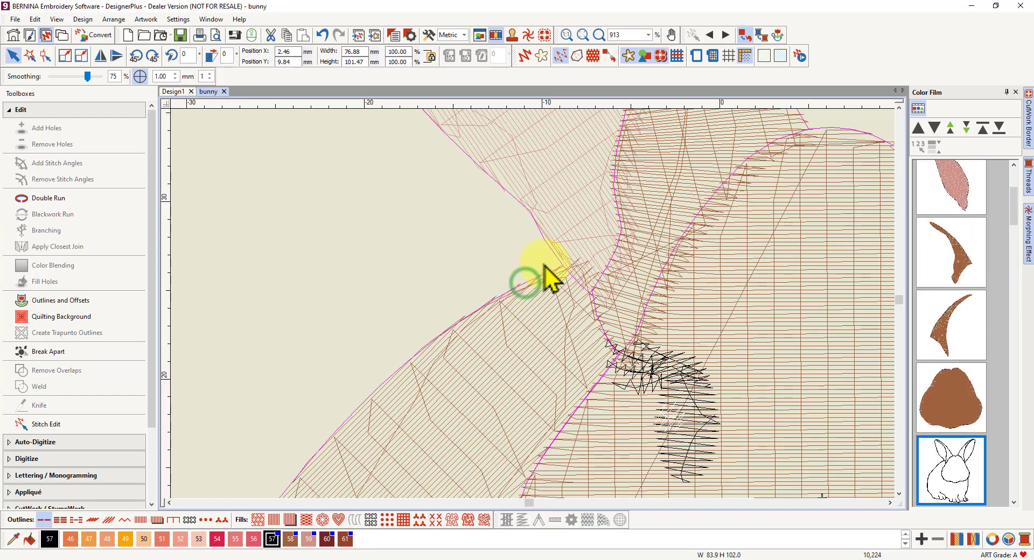
- Review the combined outline on the whole bunny and turn the artistic view back on
scroll(561, 318, "down", 6)
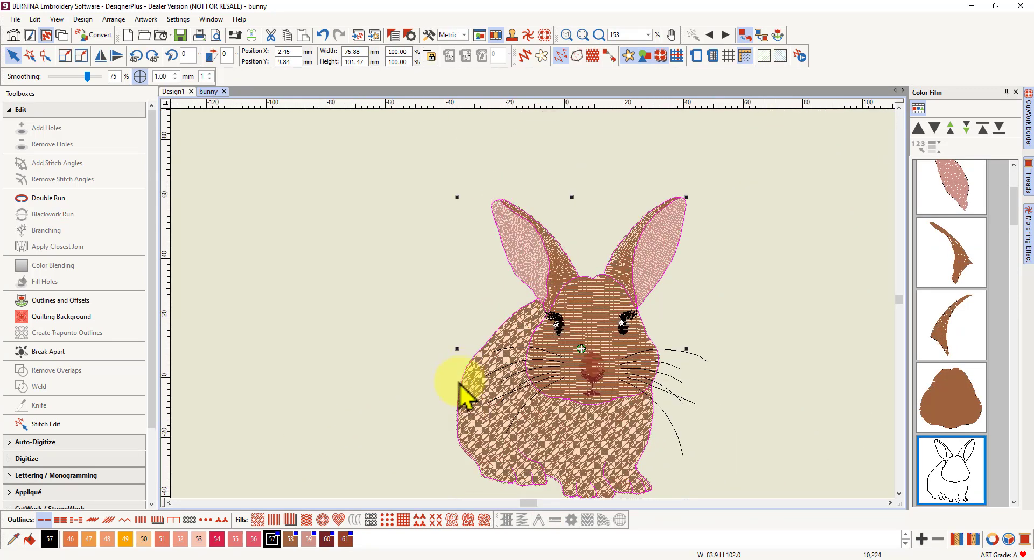
scroll(779, 377, "down", 1)
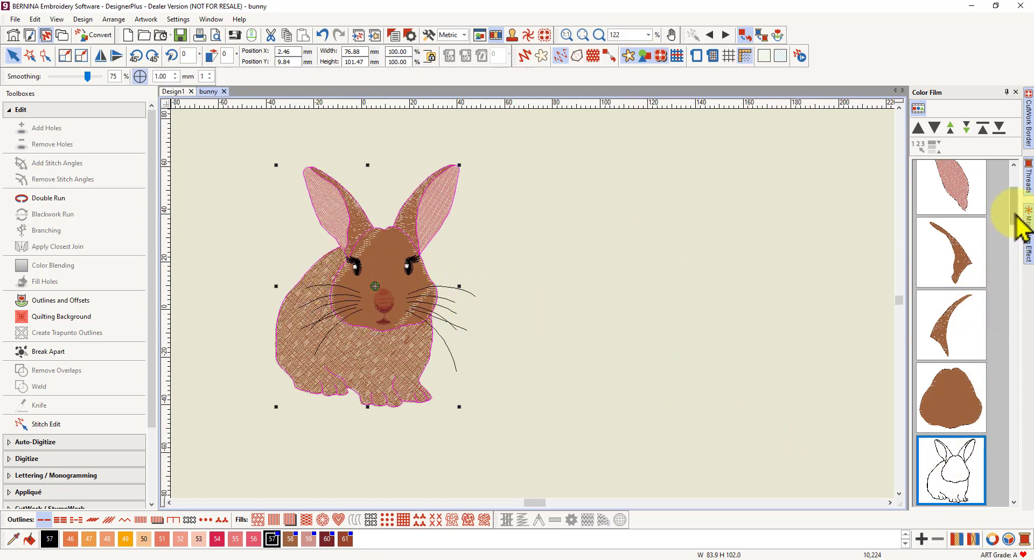
scroll(1016, 221, "down", 3)
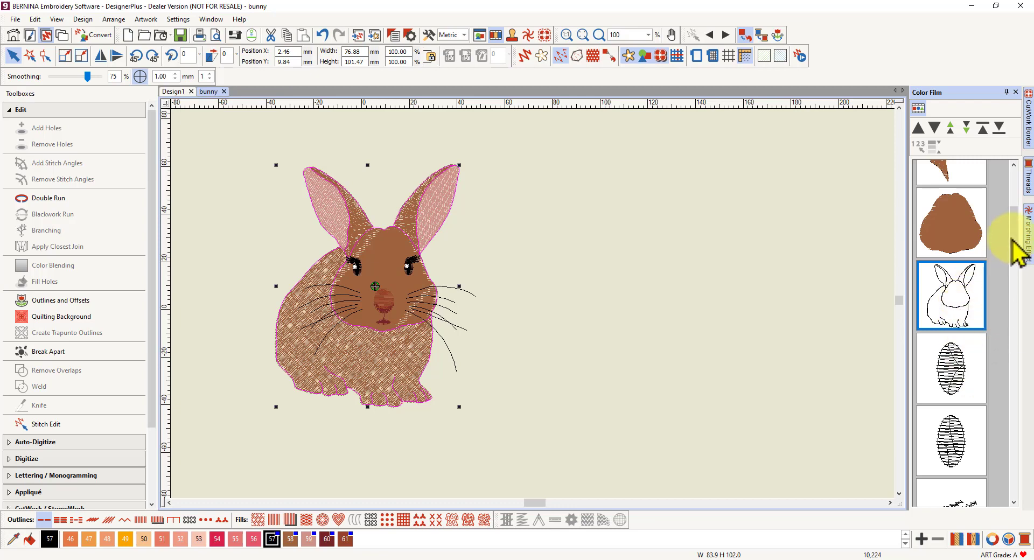
mouse_move(1014, 238)
left_mouse_down()
mouse_move(1002, 477)
mouse_move(1004, 307)
mouse_move(1018, 218)
mouse_move(1020, 244)
left_mouse_up()
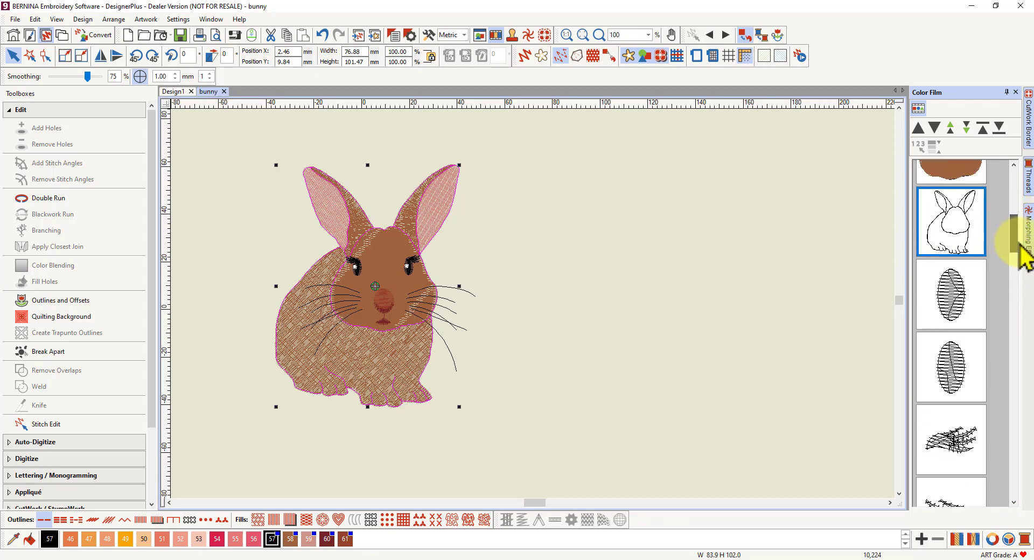
left_click(525, 56)
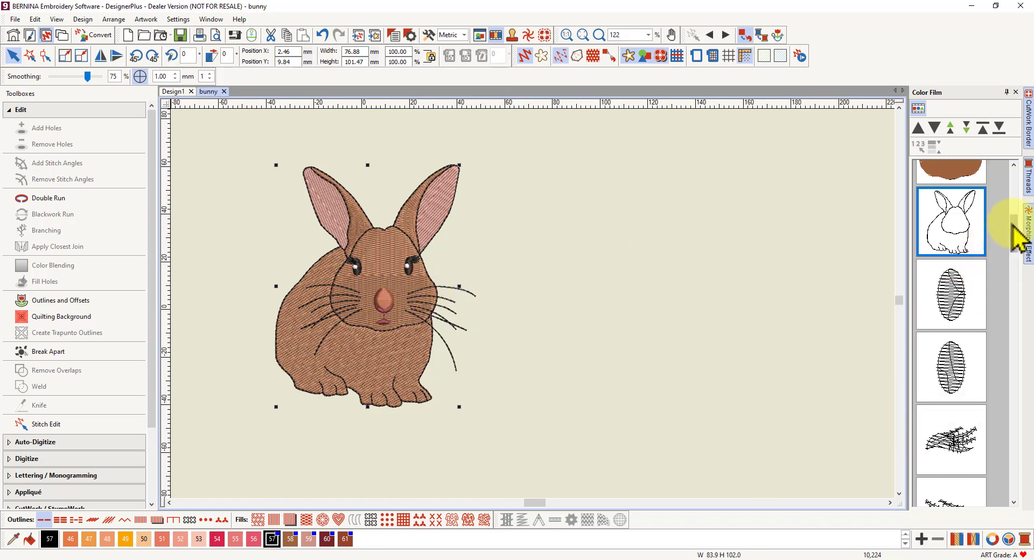
- Examine the stitching order around the combined outline and the face details up close, and clear the selection
mouse_move(1012, 223)
left_mouse_down()
mouse_move(1015, 270)
mouse_move(1014, 217)
left_mouse_up()
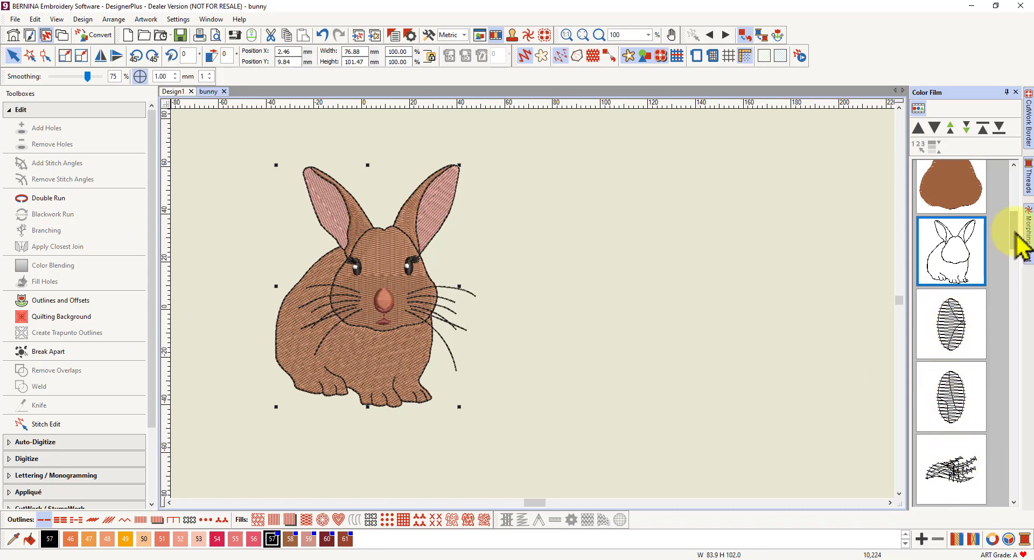
mouse_move(1015, 232)
left_mouse_down()
mouse_move(1016, 300)
mouse_move(1015, 218)
left_mouse_up()
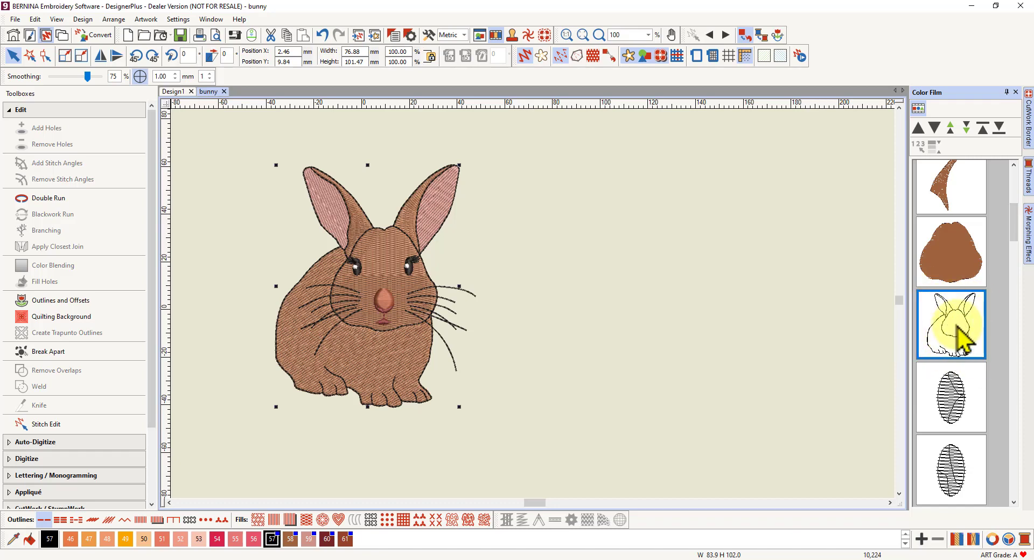
left_click_drag(1012, 237, 1020, 274)
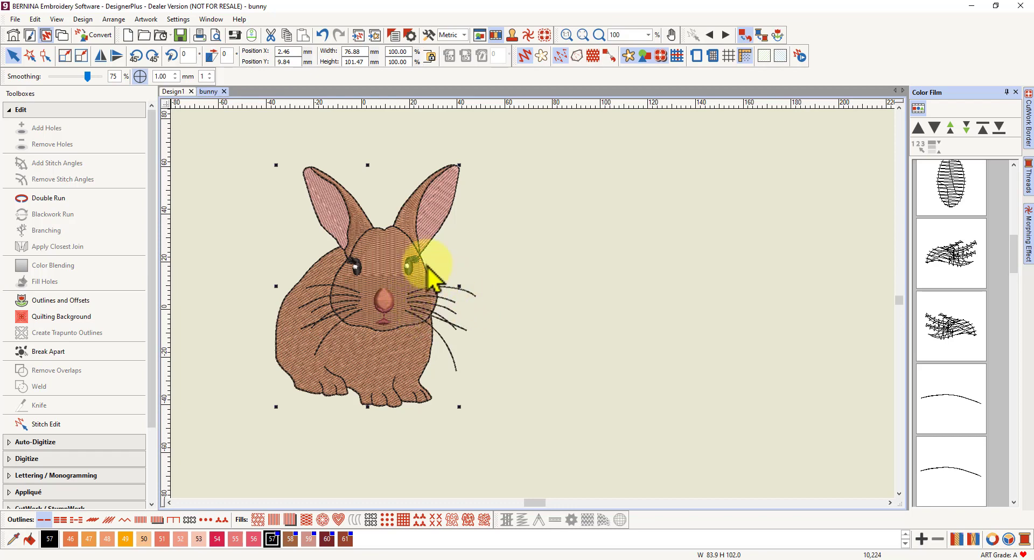
scroll(435, 303, "up", 5)
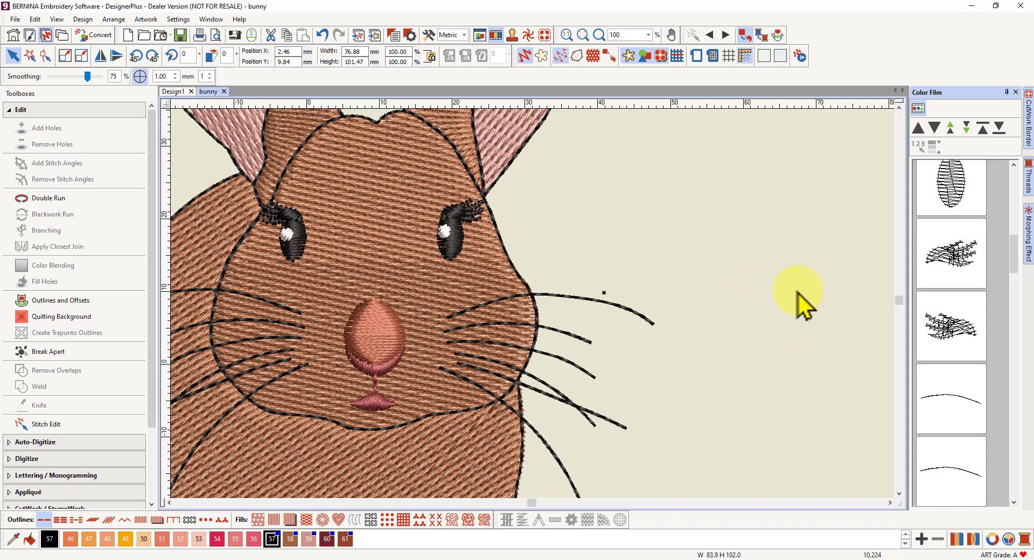
scroll(1015, 264, "down", 3)
scroll(1015, 258, "up", 5)
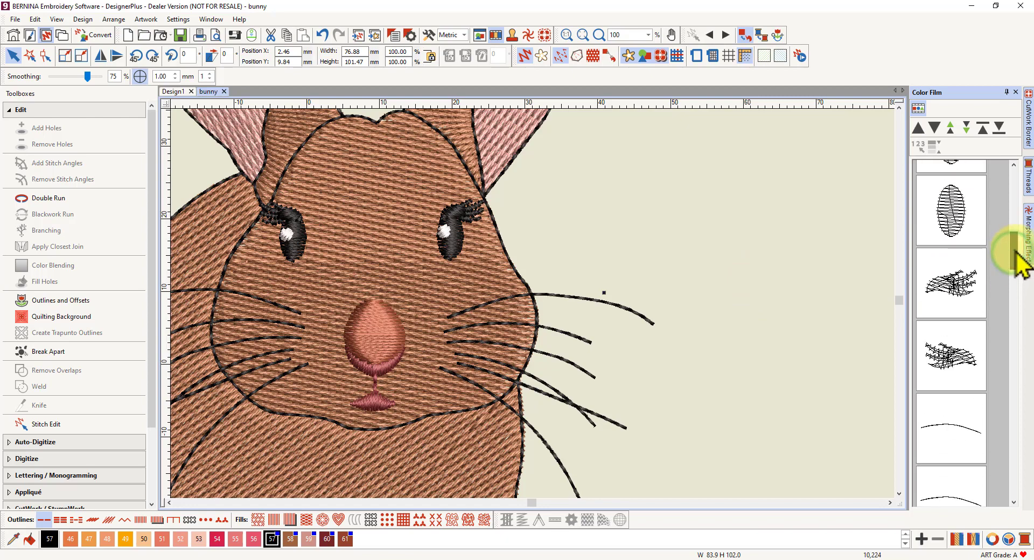
left_click(696, 263)
scroll(532, 306, "down", 6)
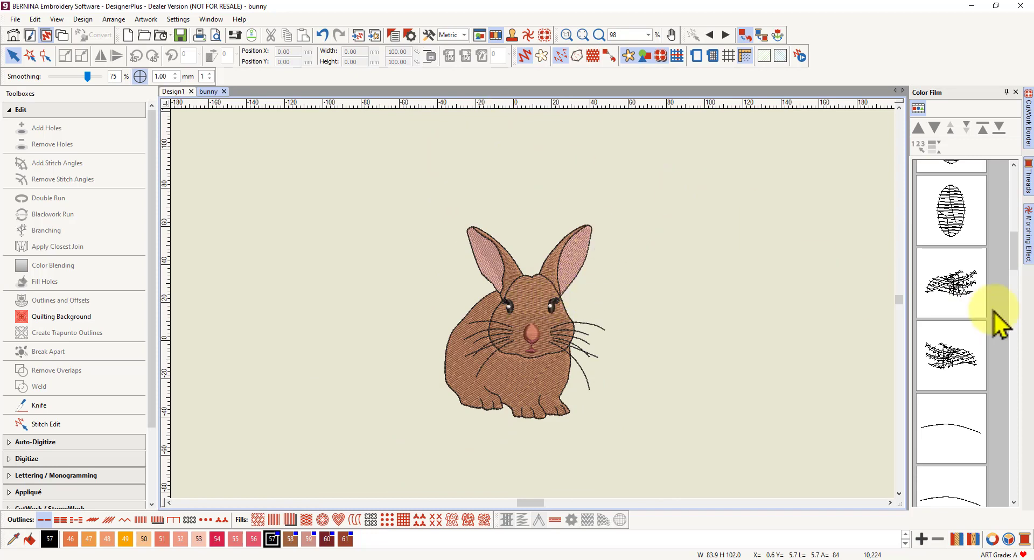
- Delete the combined black bunny outline
left_click_drag(1014, 260, 1015, 230)
left_click(965, 302)
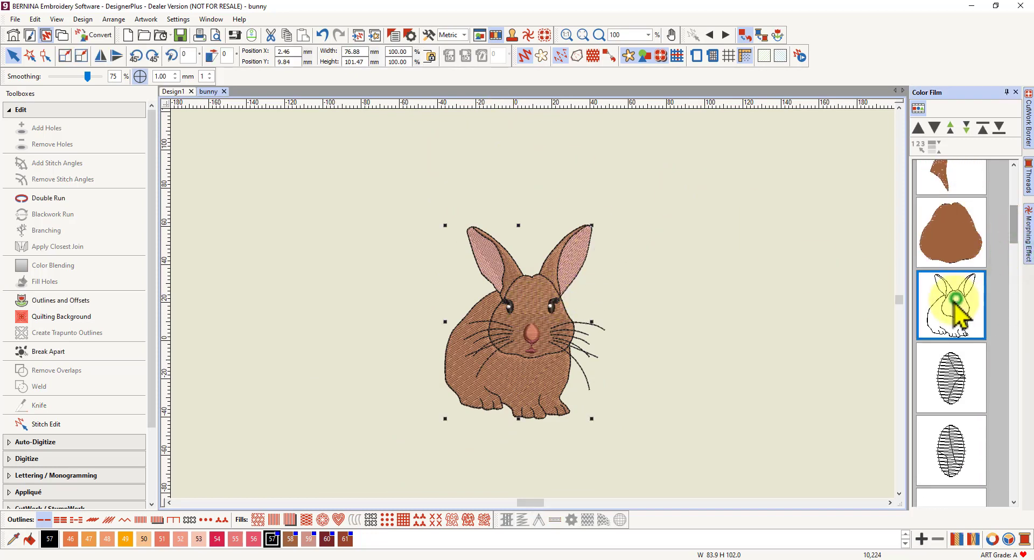
key("Delete")
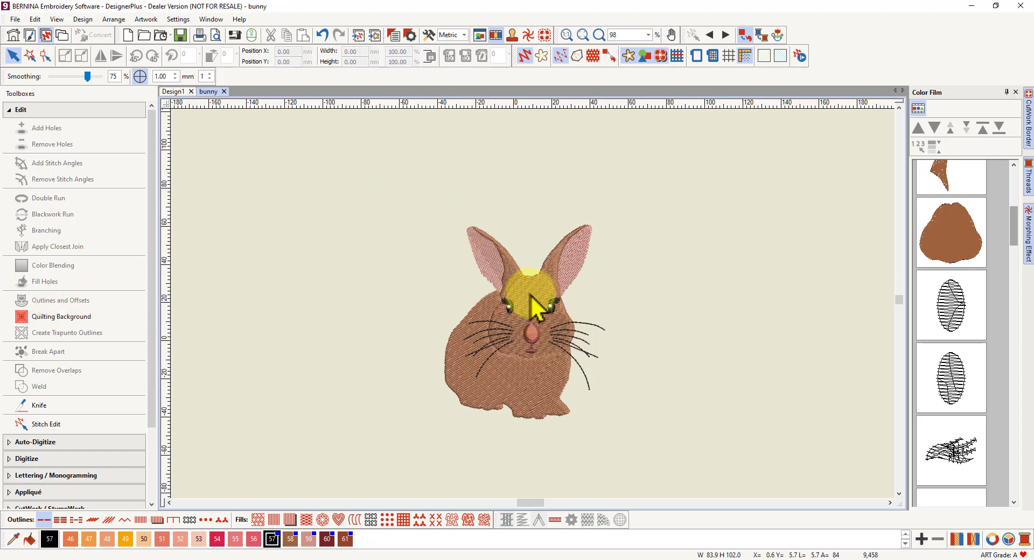
- Add a single black object outline to the bunny's head fill, choosing the middle option for overlapping objects
left_click(949, 227)
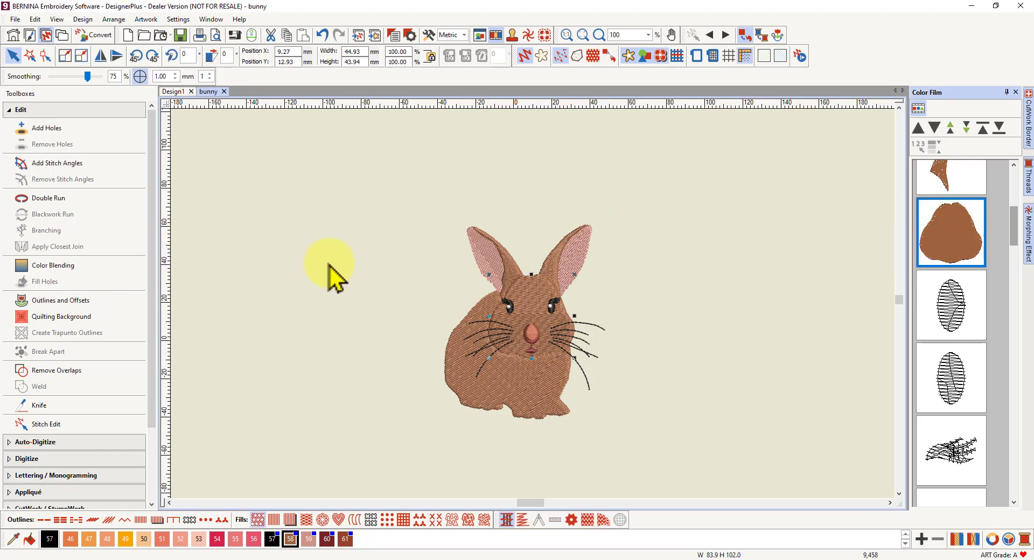
left_click(64, 301)
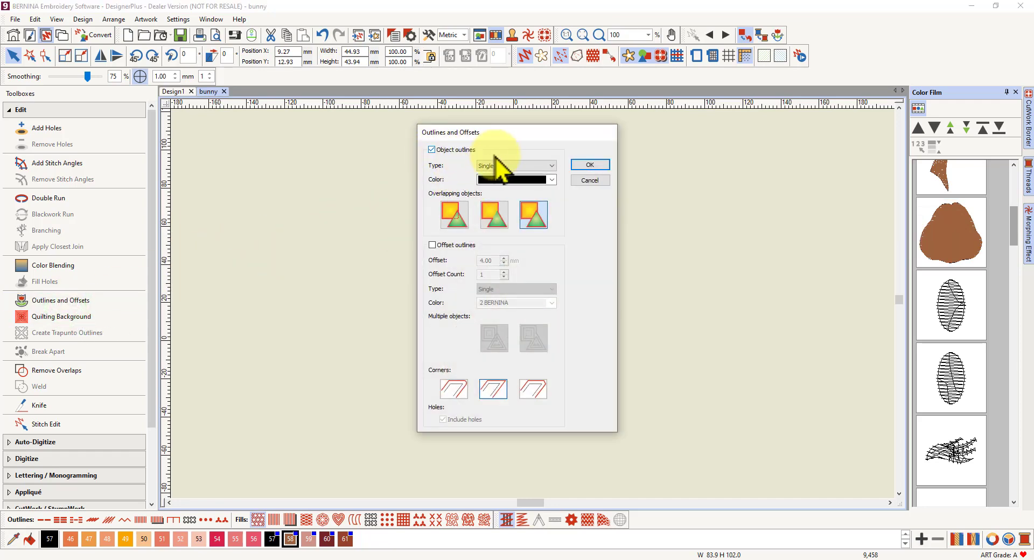
left_click(493, 216)
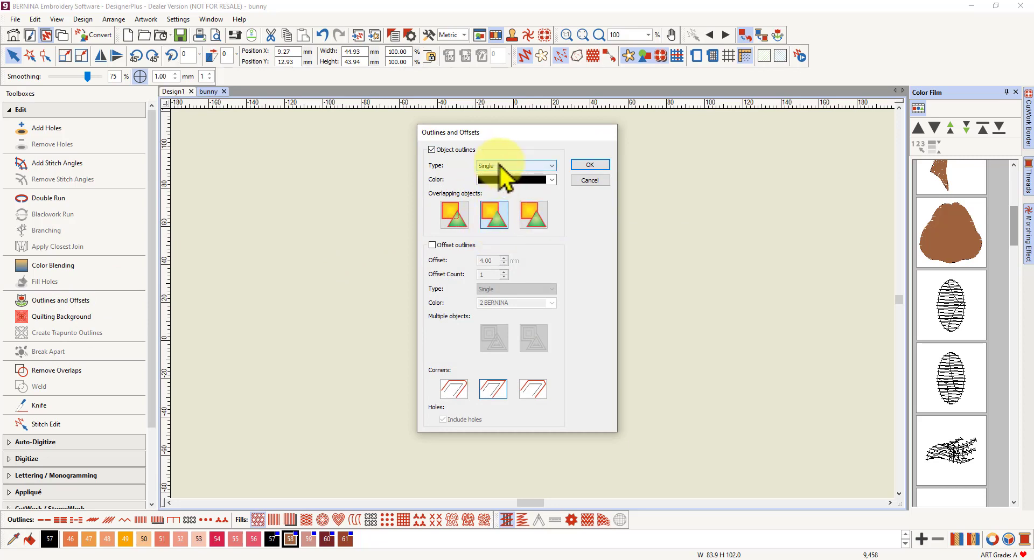
left_click_drag(536, 131, 751, 137)
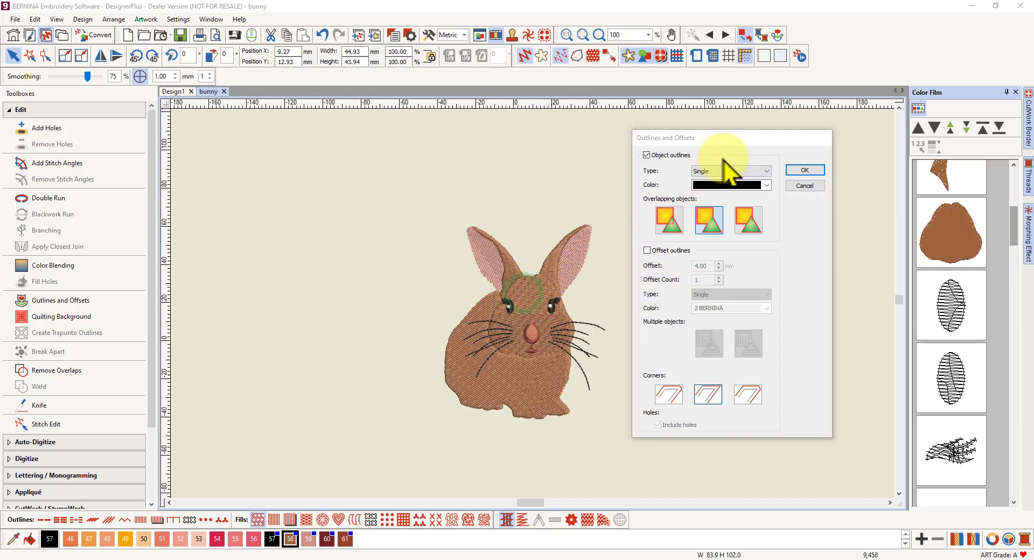
left_click(805, 171)
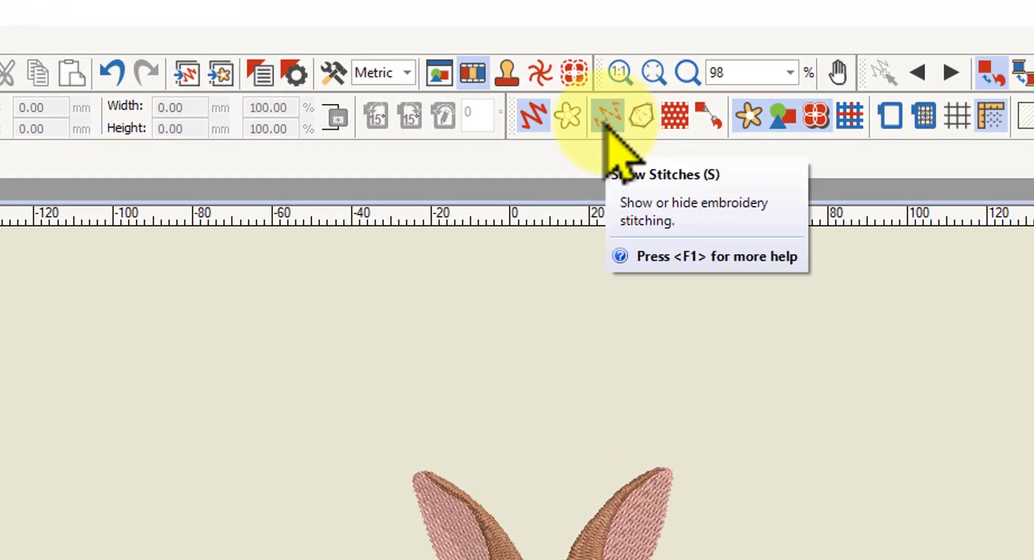
- Hide the design's stitches and show only the object outlines of the bunny
left_click(607, 128)
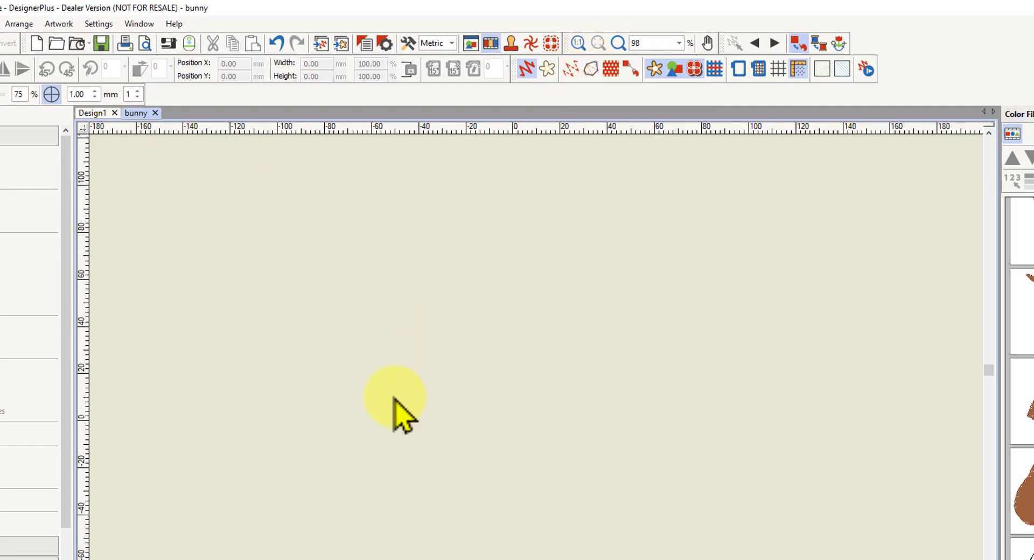
left_click(591, 69)
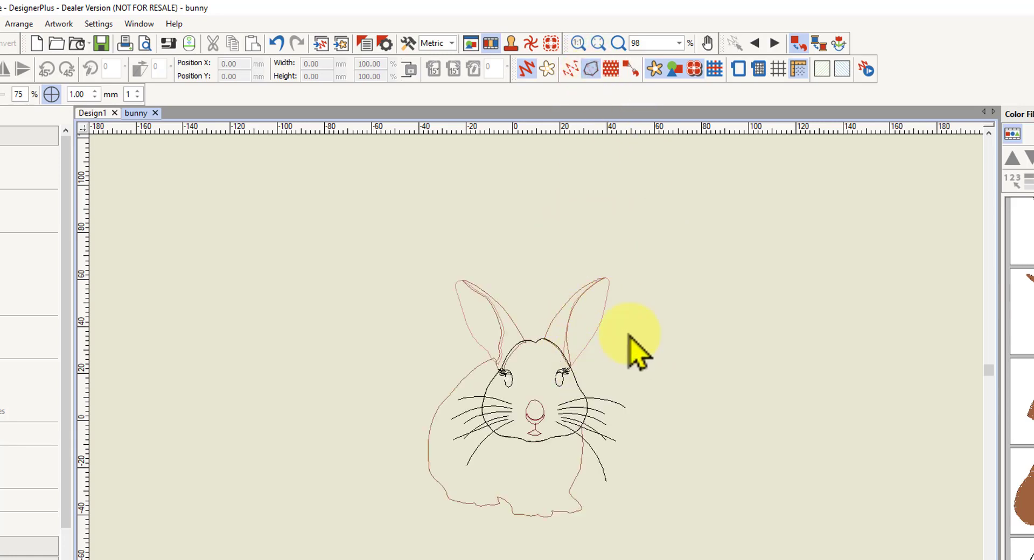
scroll(549, 426, "up", 5)
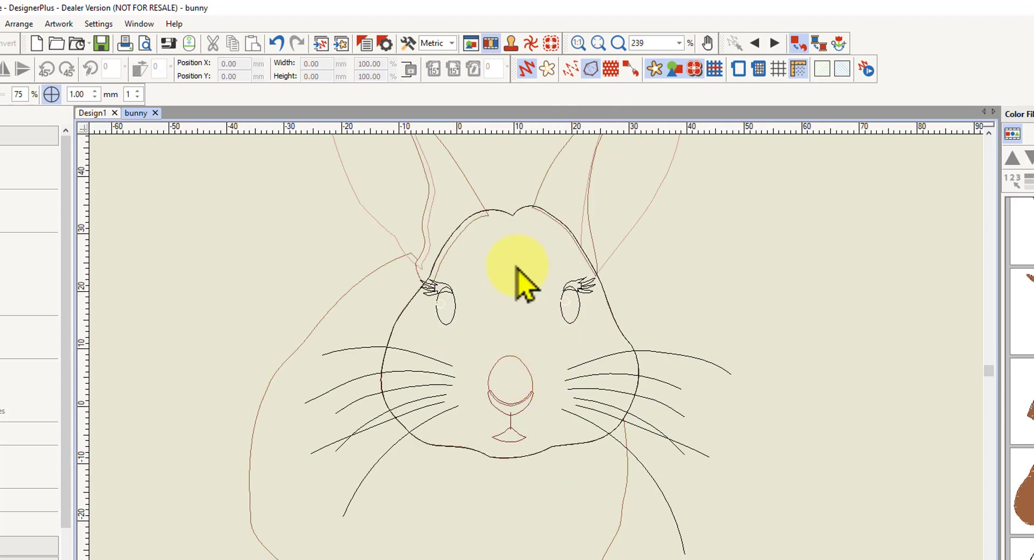
- Start an open object in black with curve points from the head's top edge up the left ear's brown edge and around its tip
scroll(549, 360, "down", 2)
scroll(535, 377, "up", 4)
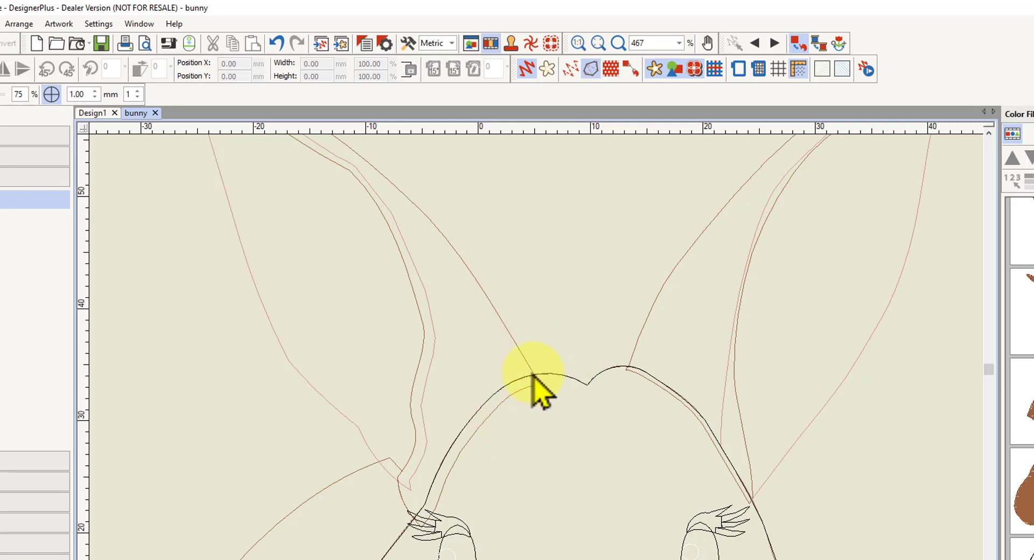
left_click(532, 372)
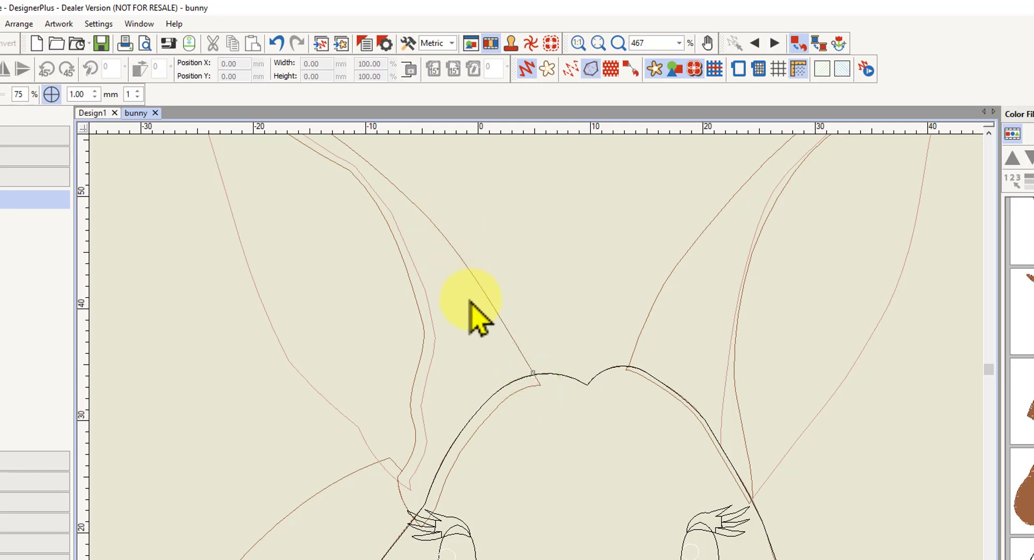
right_click(483, 290)
right_click(434, 221)
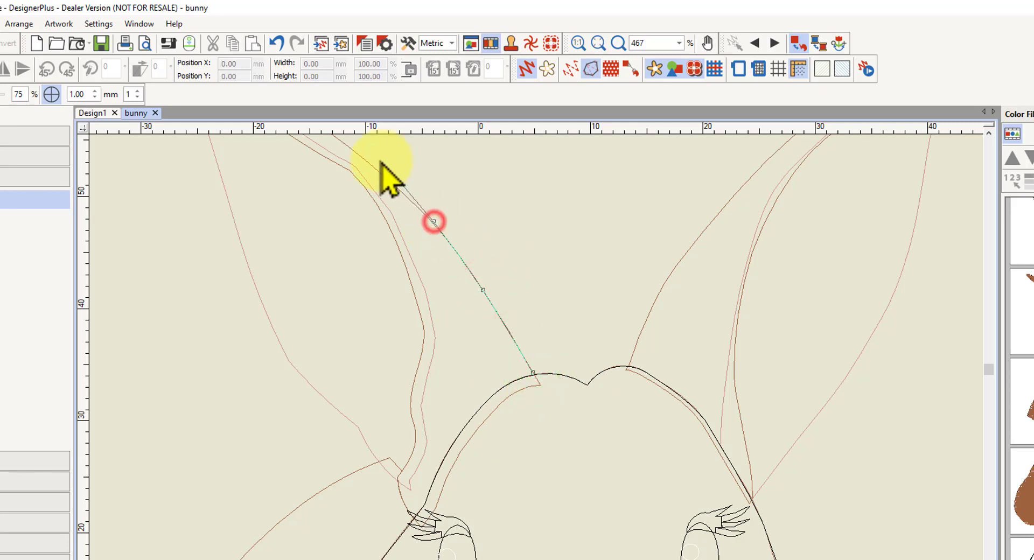
left_click_drag(382, 161, 462, 277)
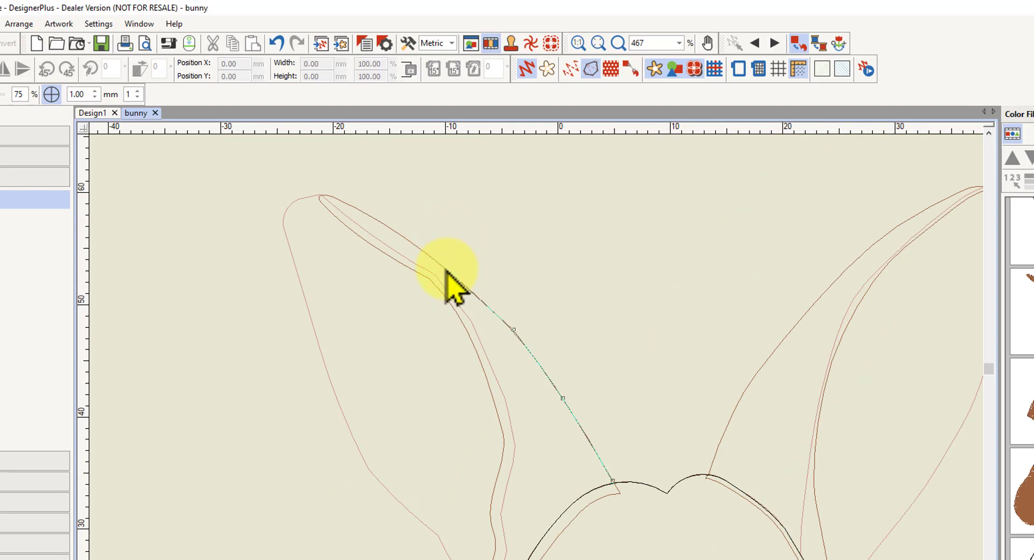
right_click(446, 268)
right_click(389, 226)
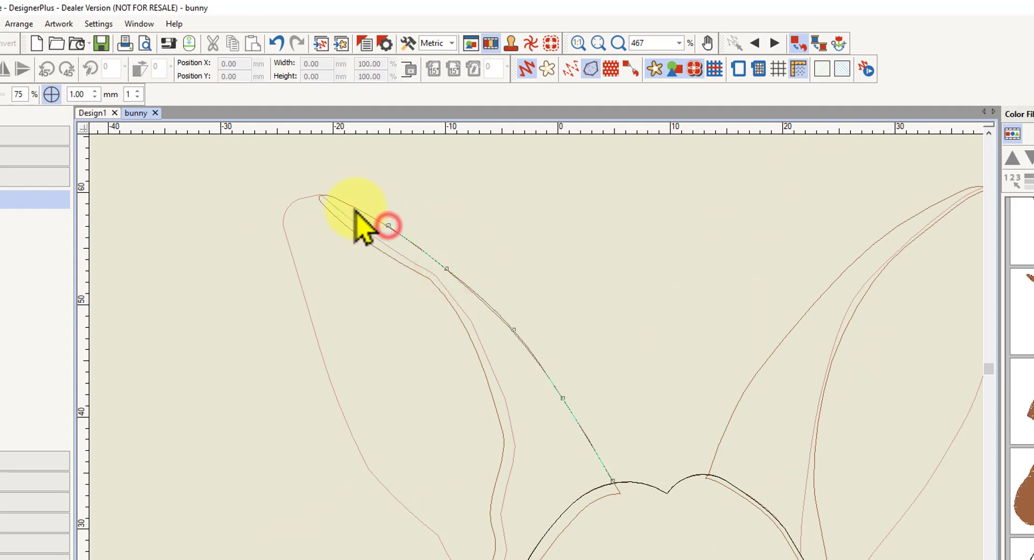
right_click(343, 202)
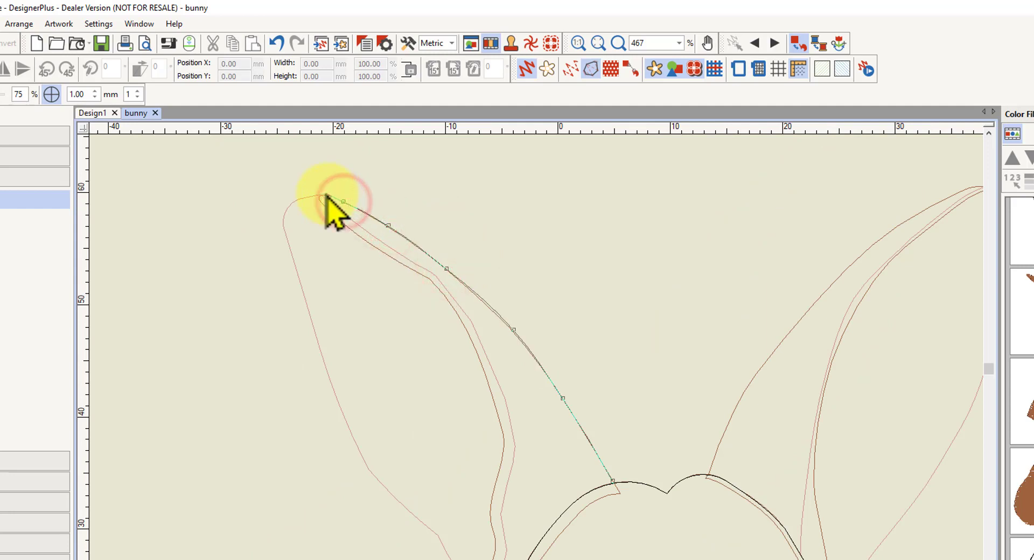
right_click(327, 193)
right_click(319, 197)
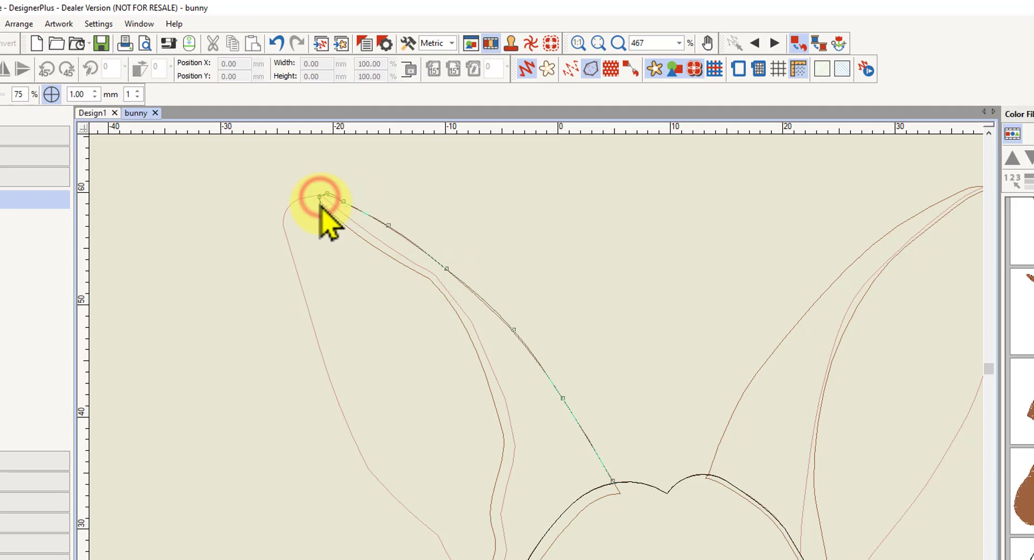
right_click(321, 202)
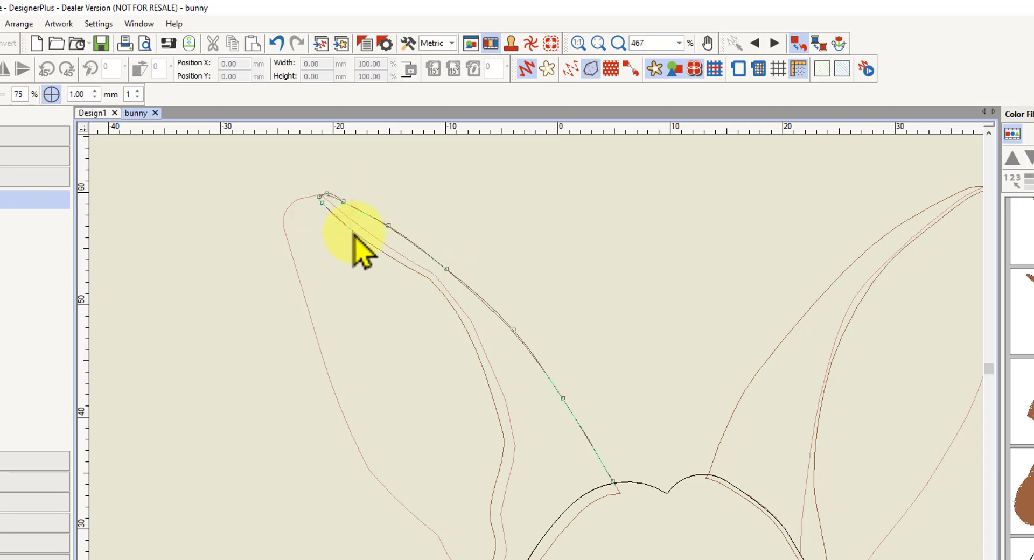
- Continue the open outline down the other edge of the left ear's brown strip to the head beside the eyelashes, and finish the object
right_click(354, 231)
right_click(393, 259)
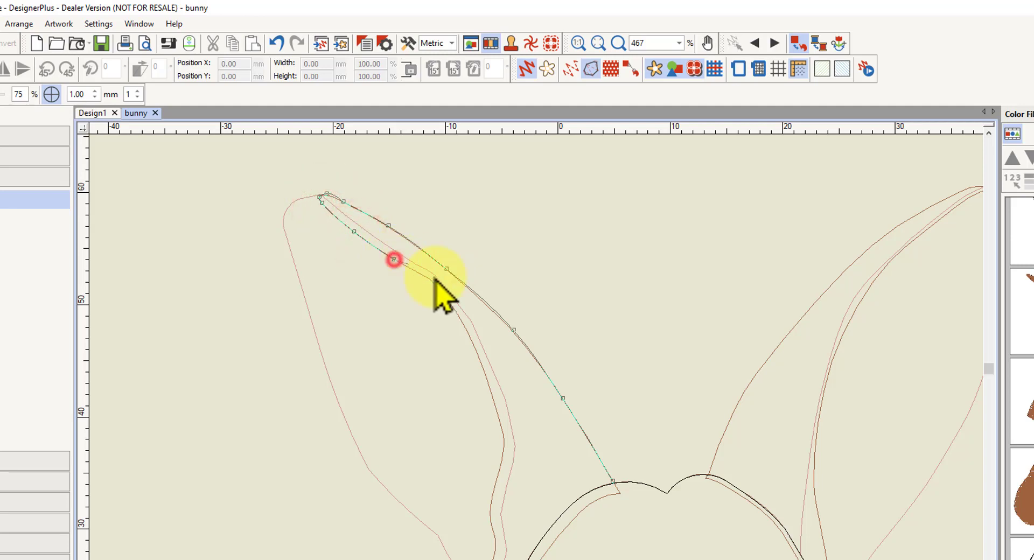
right_click(427, 277)
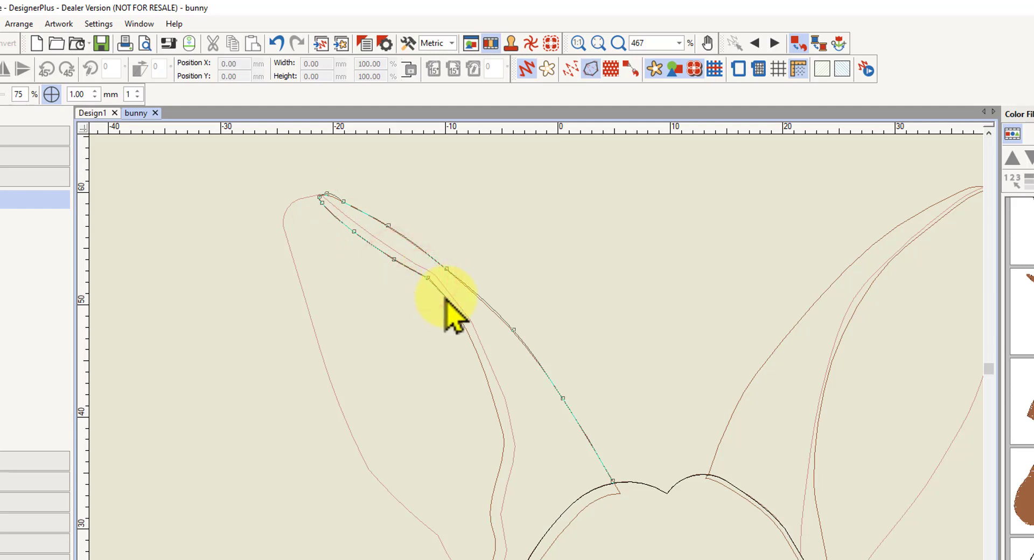
right_click(446, 296)
right_click(471, 335)
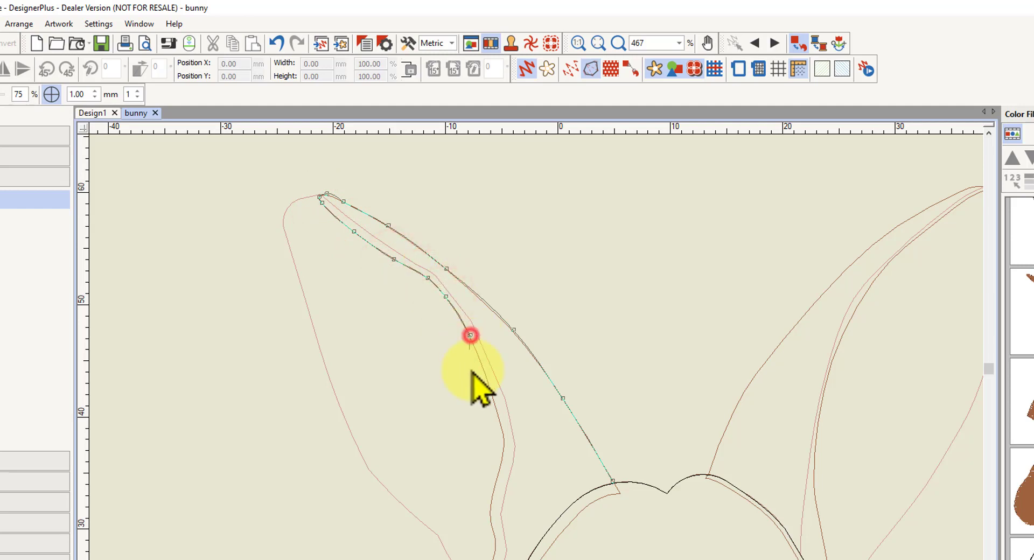
right_click(490, 384)
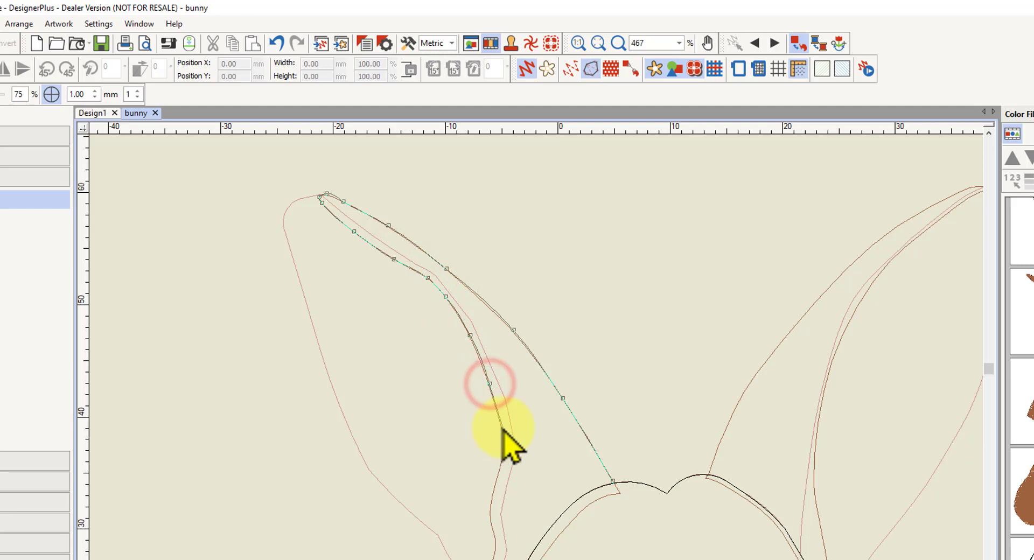
right_click(502, 430)
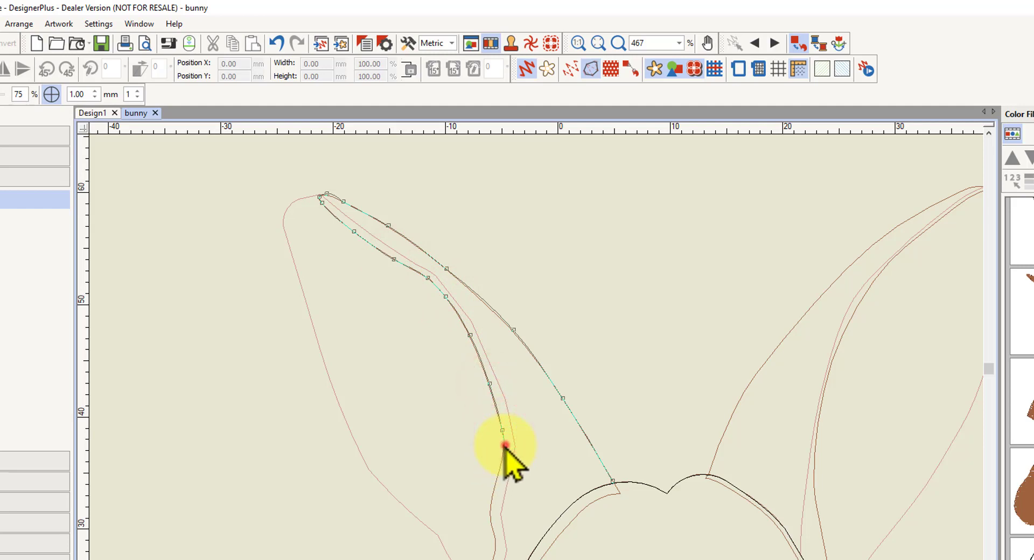
right_click(505, 445)
right_click(496, 478)
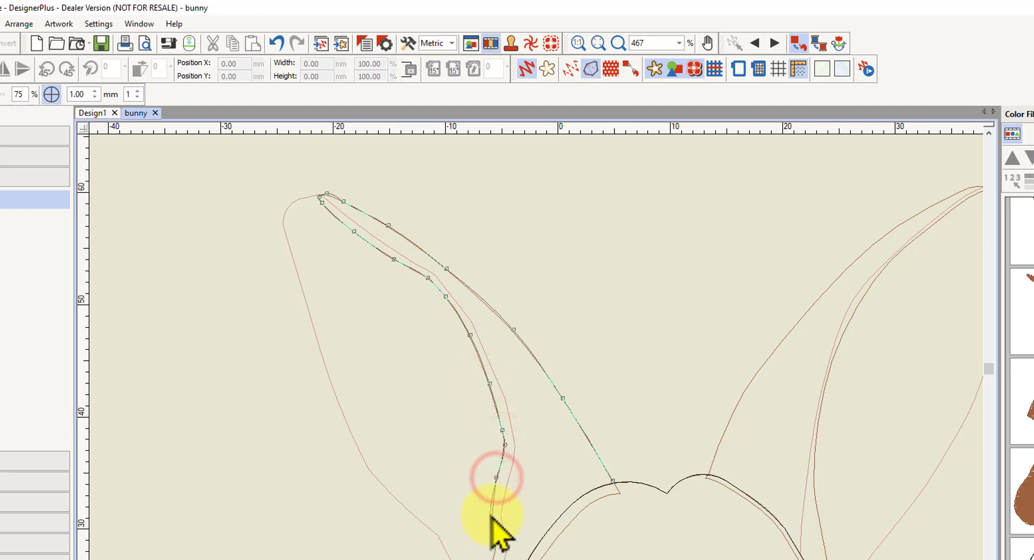
right_click(490, 509)
right_click(492, 532)
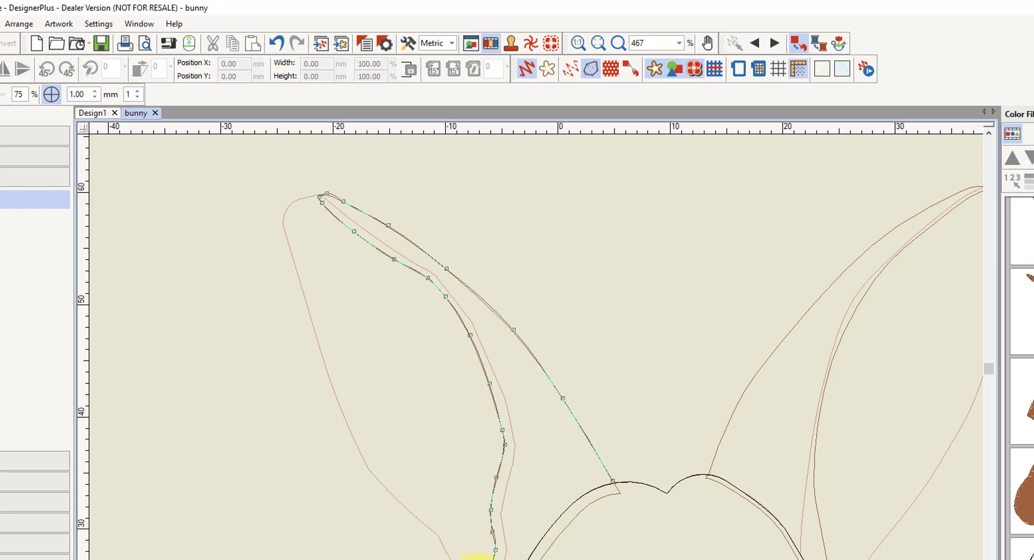
scroll(477, 556, "down", 2)
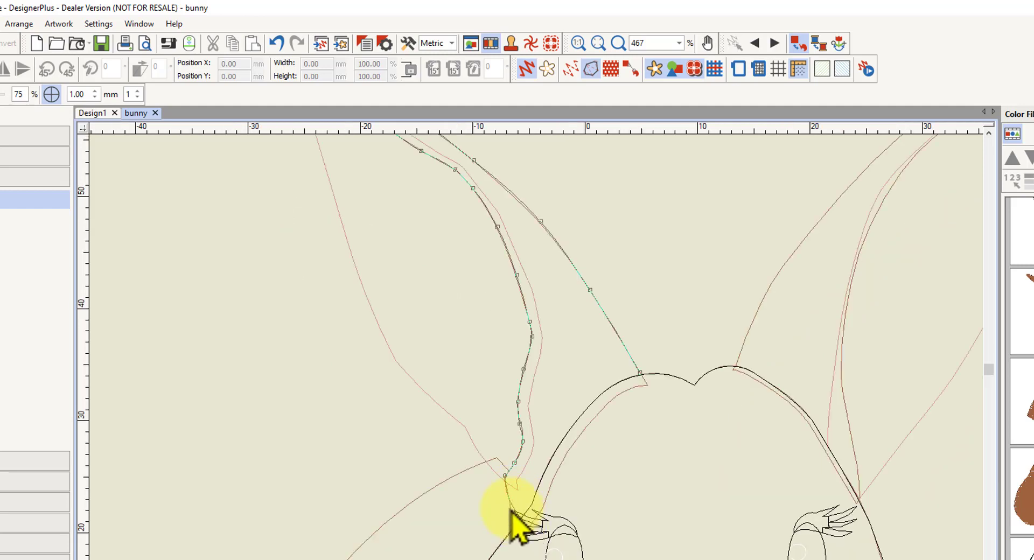
left_click(509, 498)
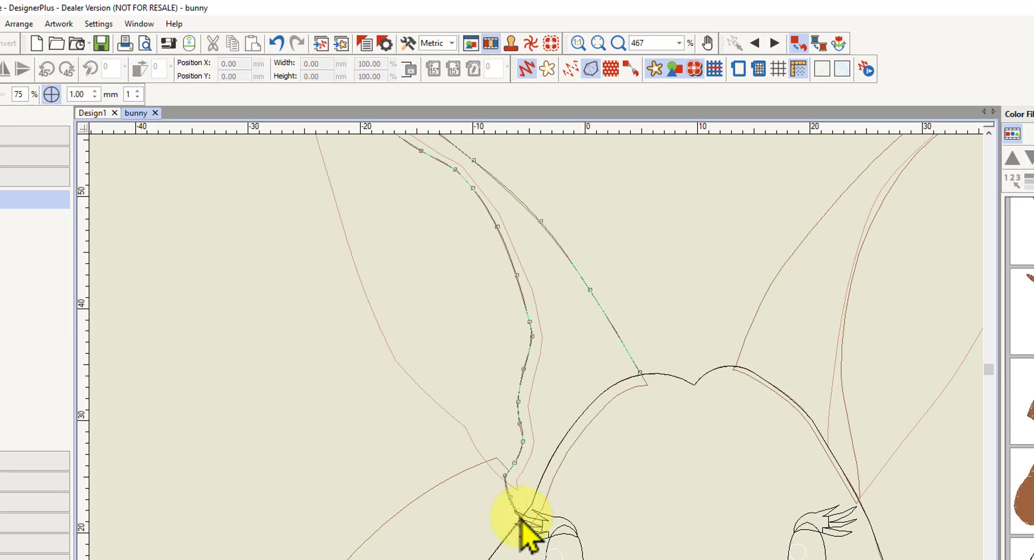
key("Return")
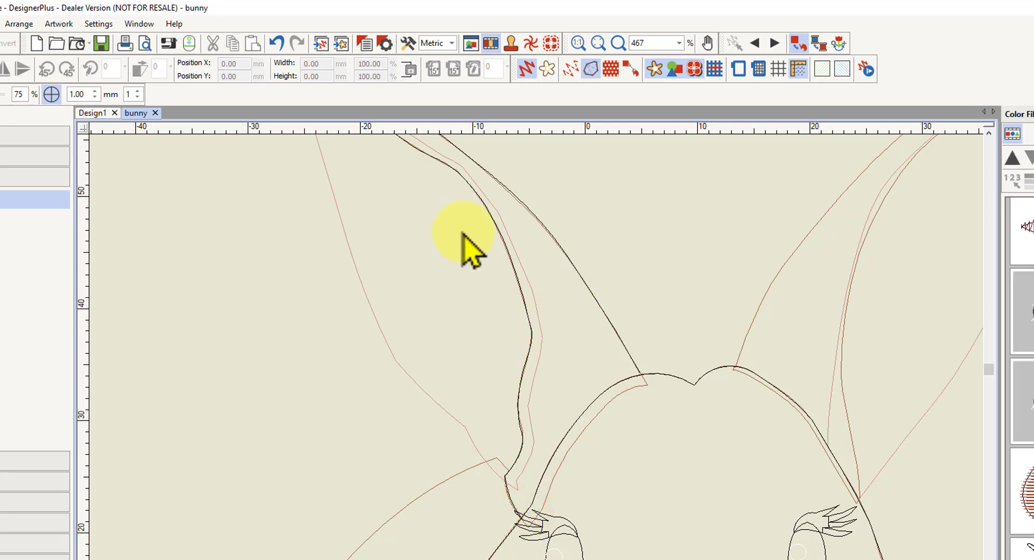
scroll(376, 275, "down", 4)
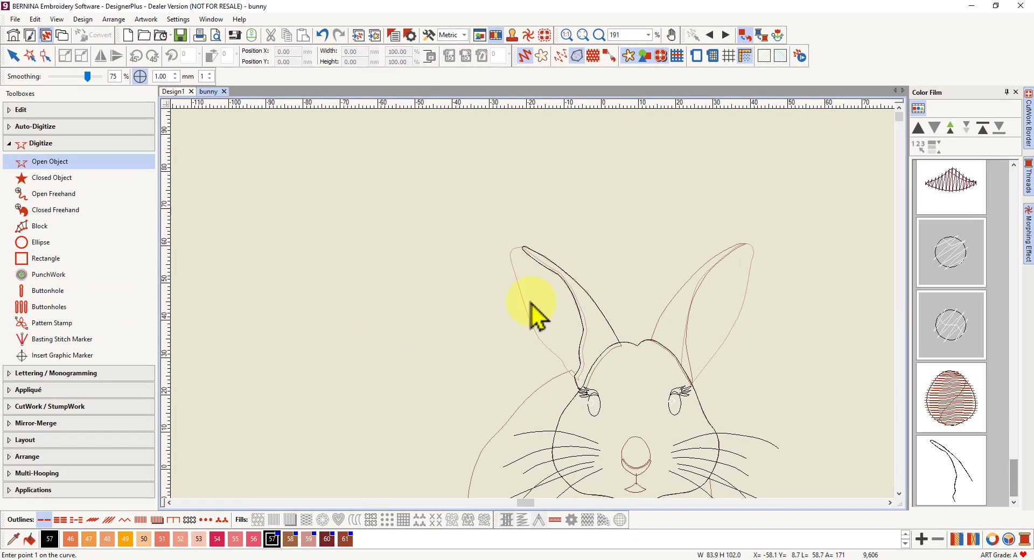
scroll(531, 307, "down", 3)
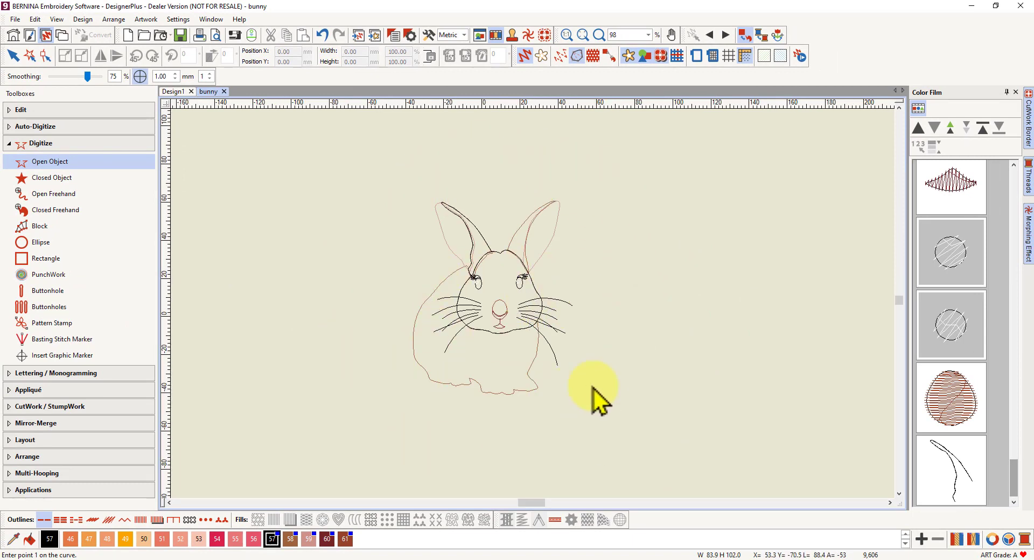
scroll(606, 367, "down", 1)
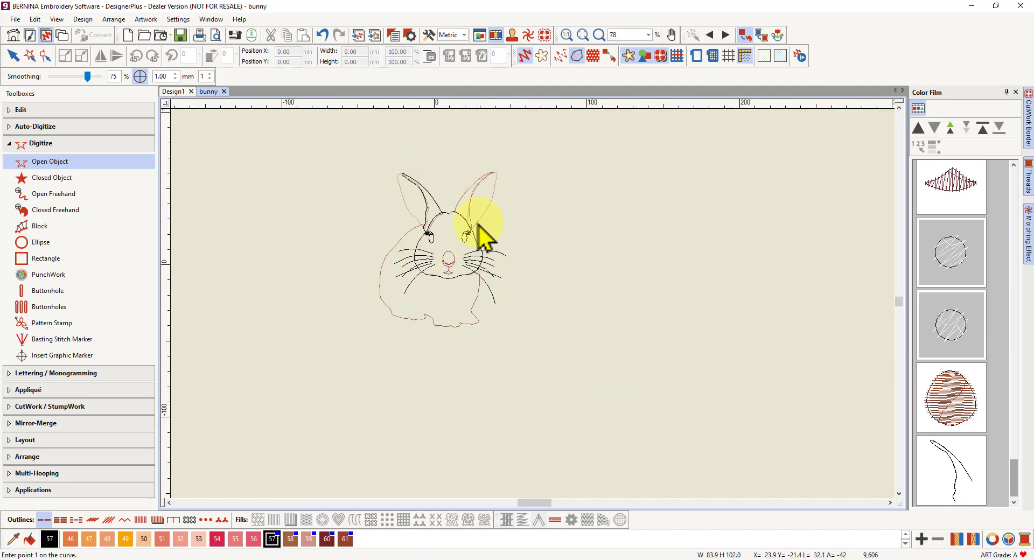